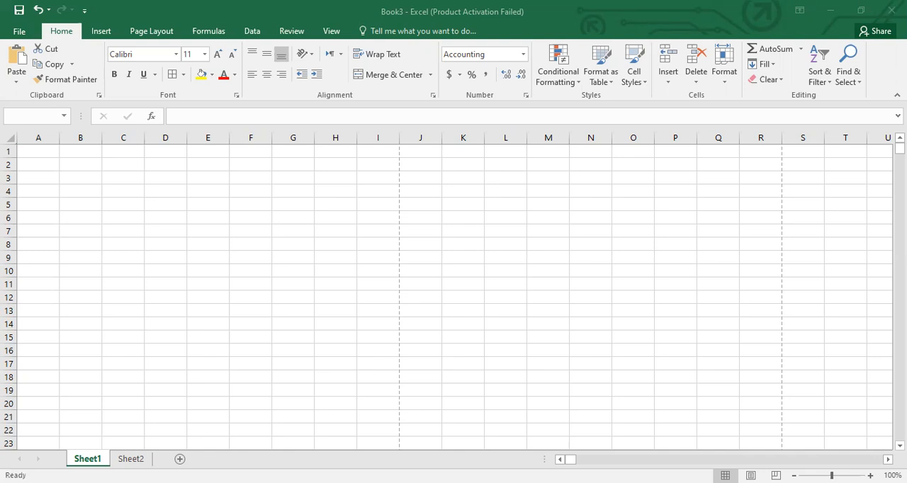
key("Return")
type("sum")
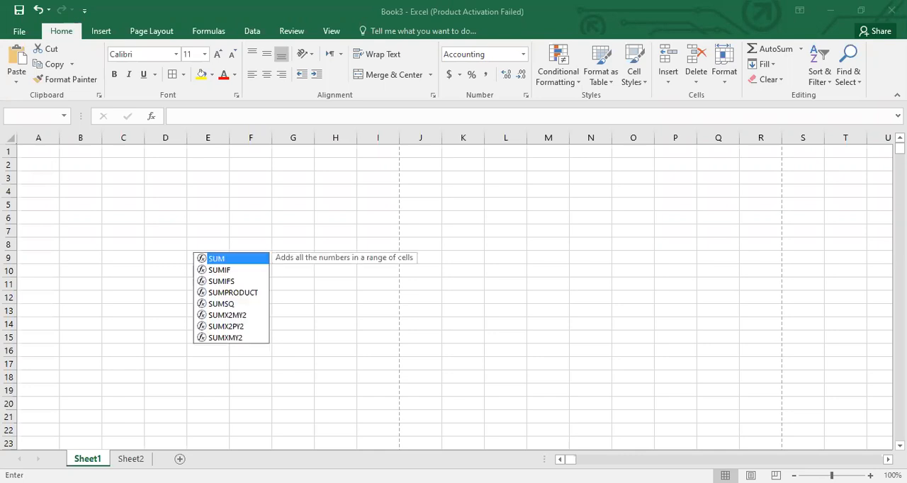
key("Tab")
key("Up")
key("Return")
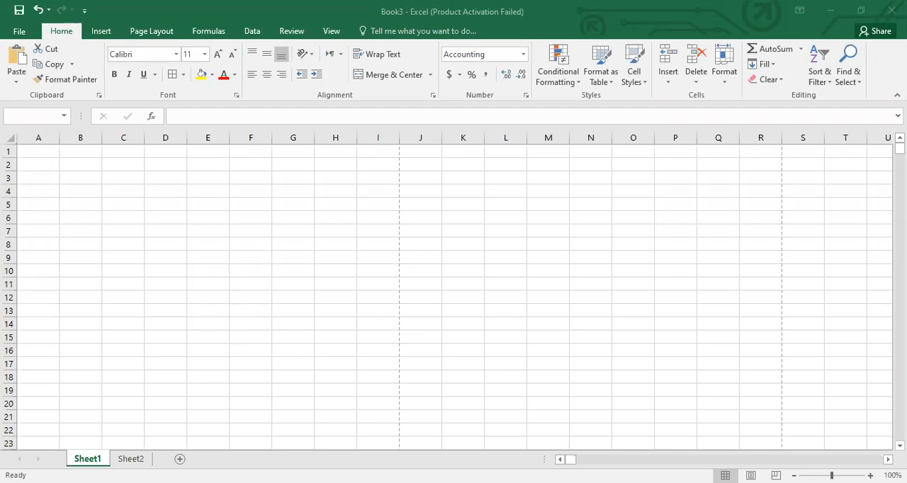
type("=")
key("Up")
type("*")
key("Left")
key("Return")
key("Return")
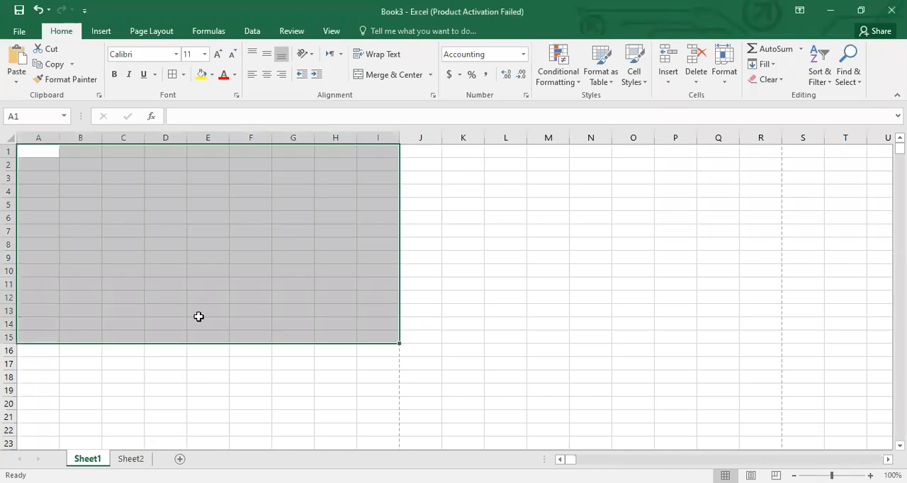
left_click(198, 317)
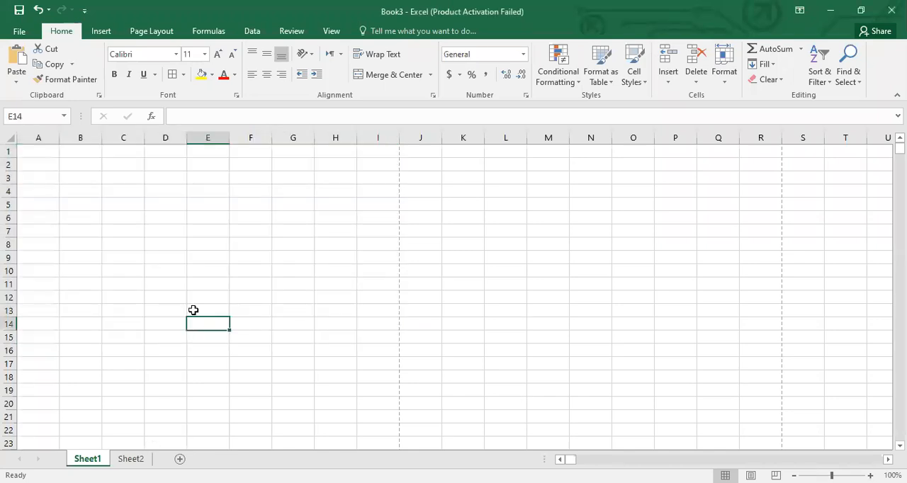
left_click(78, 168)
type("44")
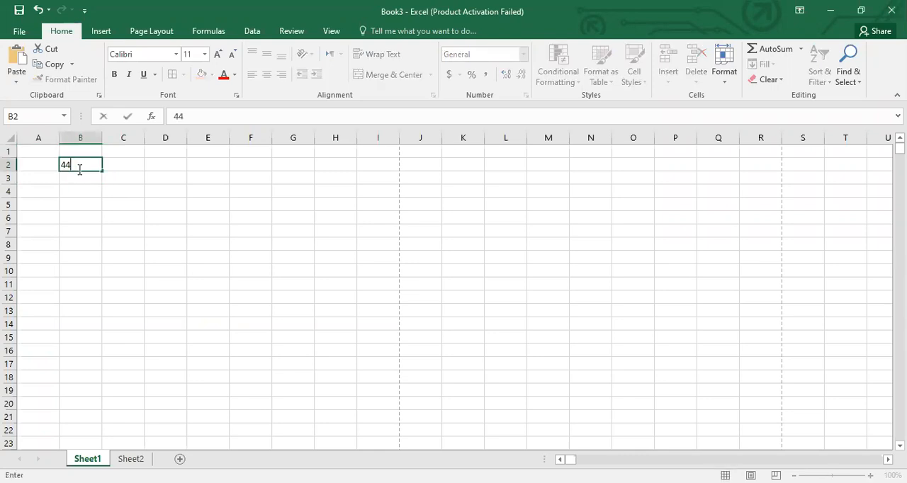
key("BackSpace")
key("BackSpace")
left_click(82, 208)
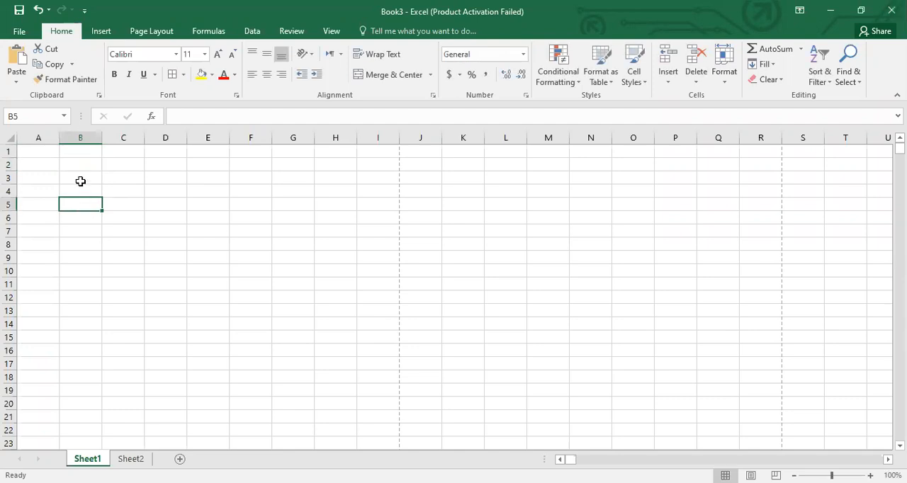
- Enter the numbers 23 in cell B3 and 45 in cell B4
left_click(81, 181)
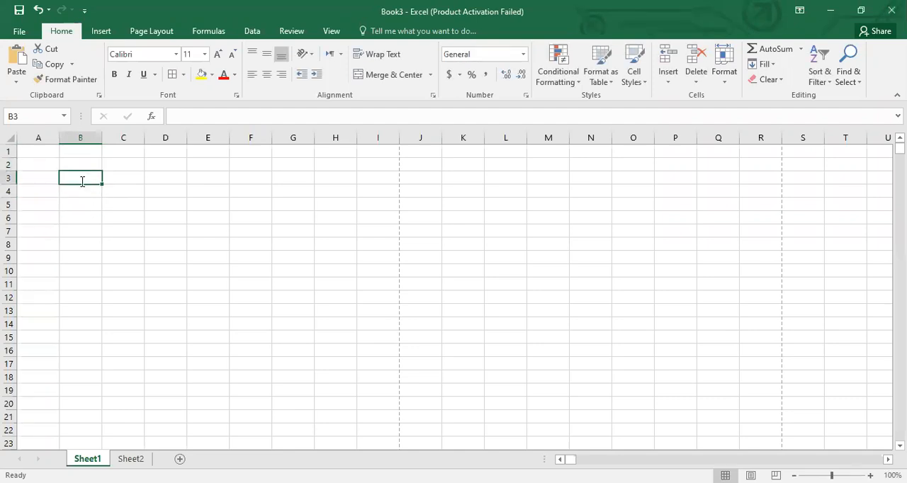
type("23")
key("Return")
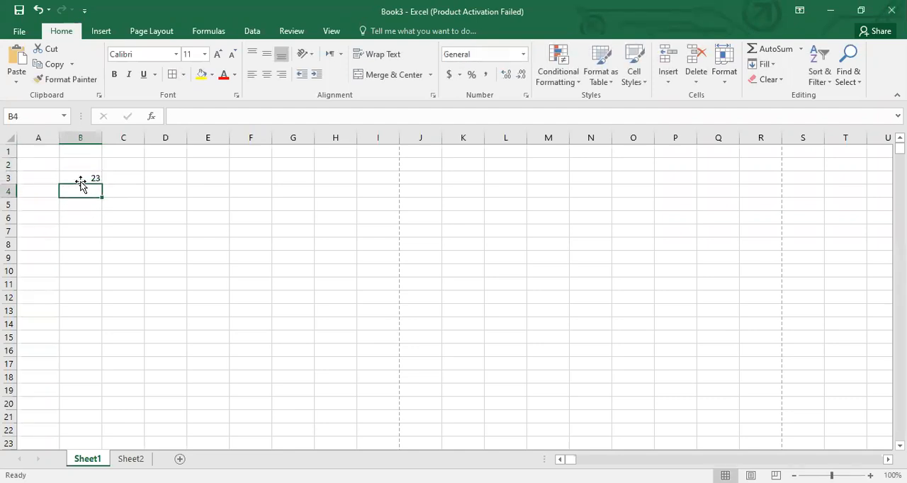
type("45")
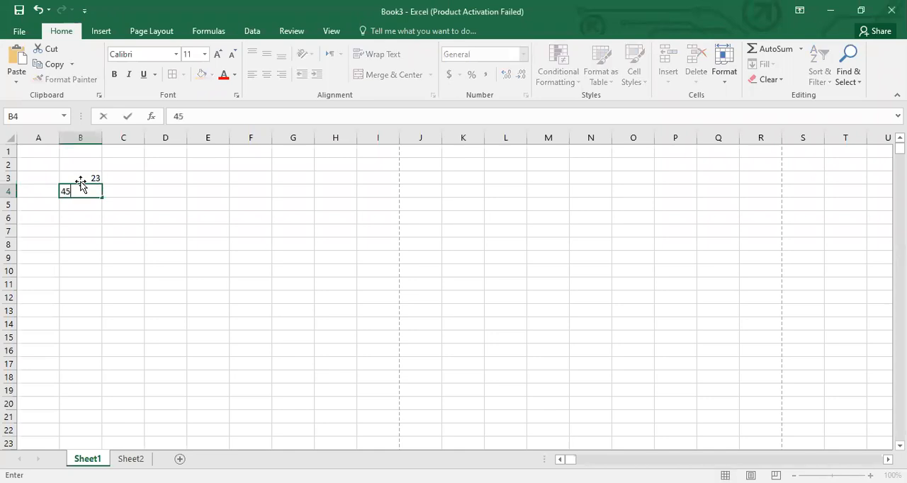
- Add the two numbers as constants in cell B6 with the formula =23+45
left_click(81, 220)
type("=")
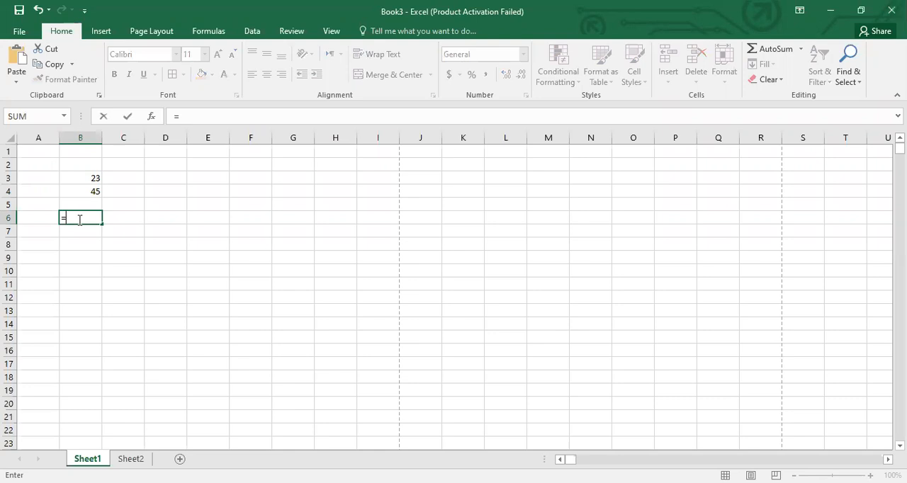
type("23+45")
key("Return")
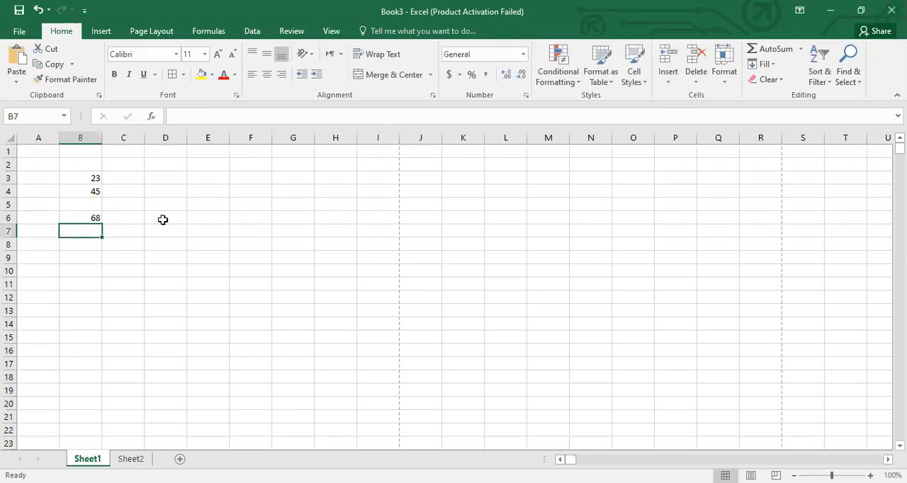
- Add the two numbers by cell reference in cell D6 with the formula =B3+B4
key("Up")
key("Right")
key("Right")
type("=")
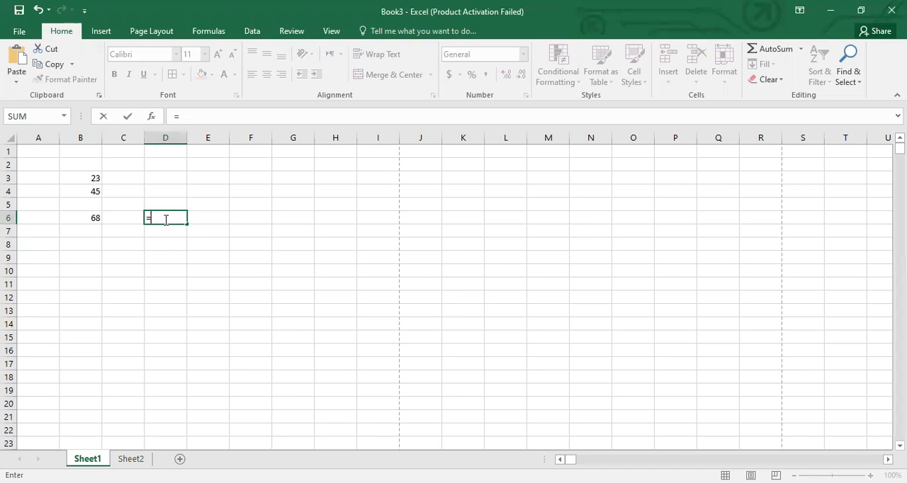
type("su")
key("BackSpace")
key("BackSpace")
left_click(94, 179)
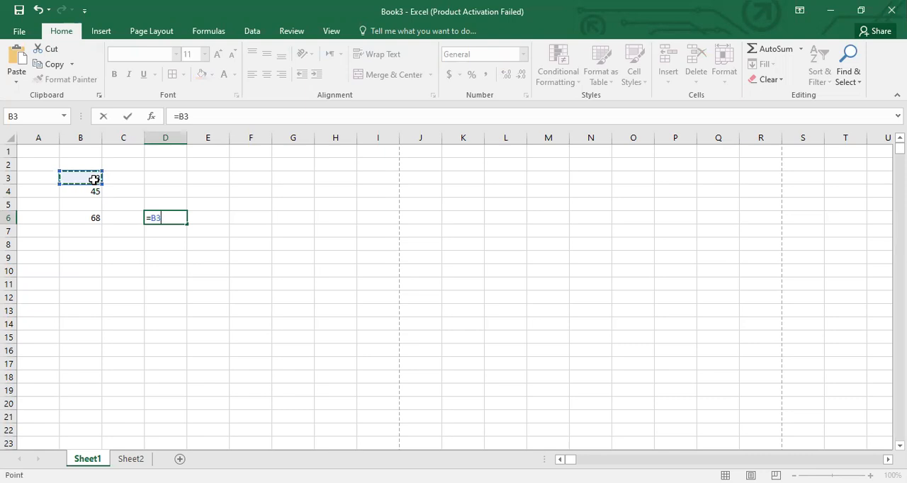
type("+")
left_click(94, 193)
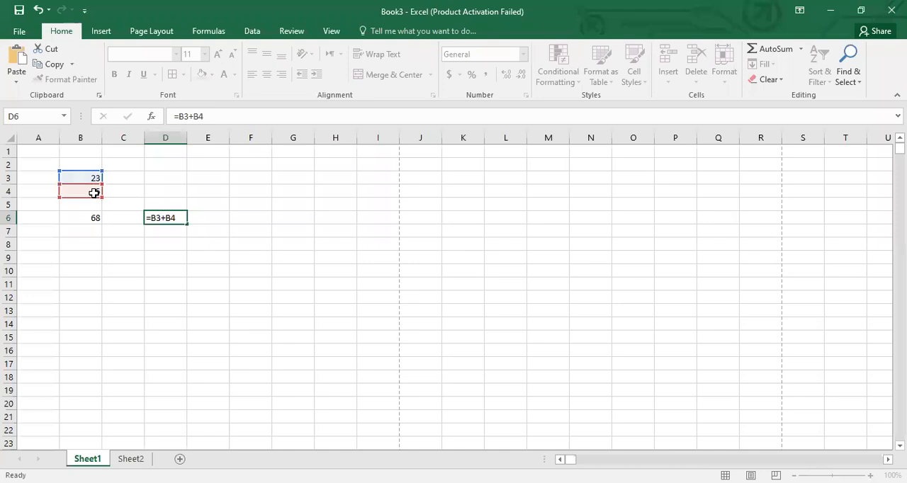
key("Return")
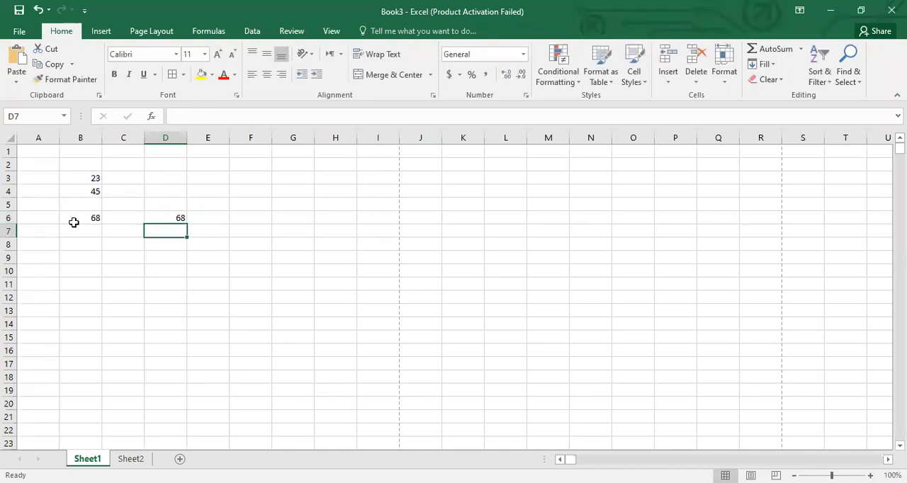
- Compare the formulas in B6 and D6, and set cell B3 to 33 to test how they respond
left_click(92, 180)
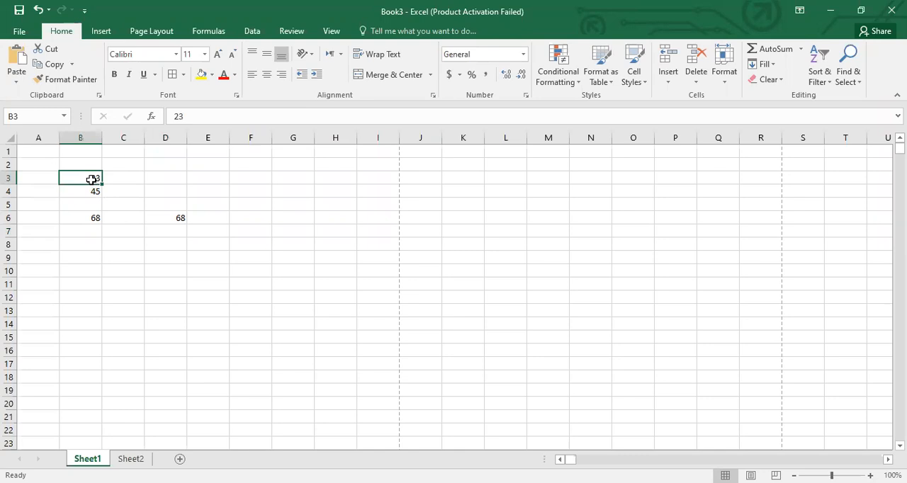
left_click(92, 195)
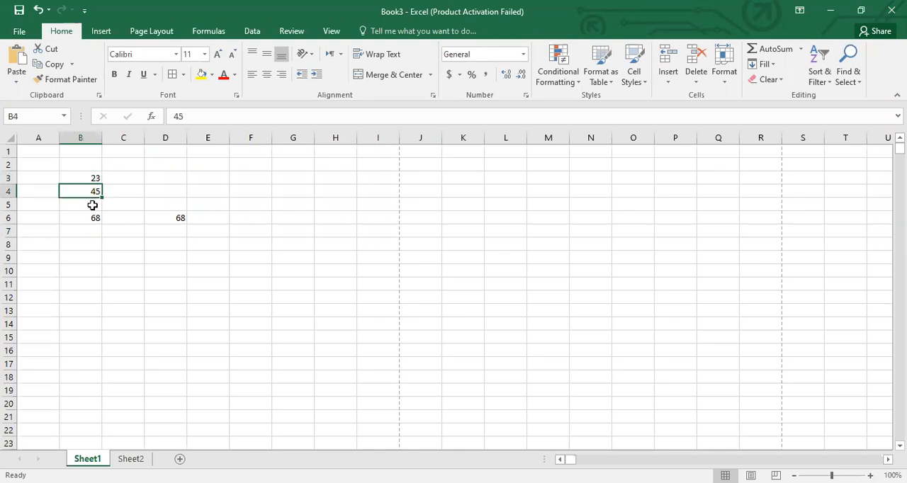
left_click(93, 216)
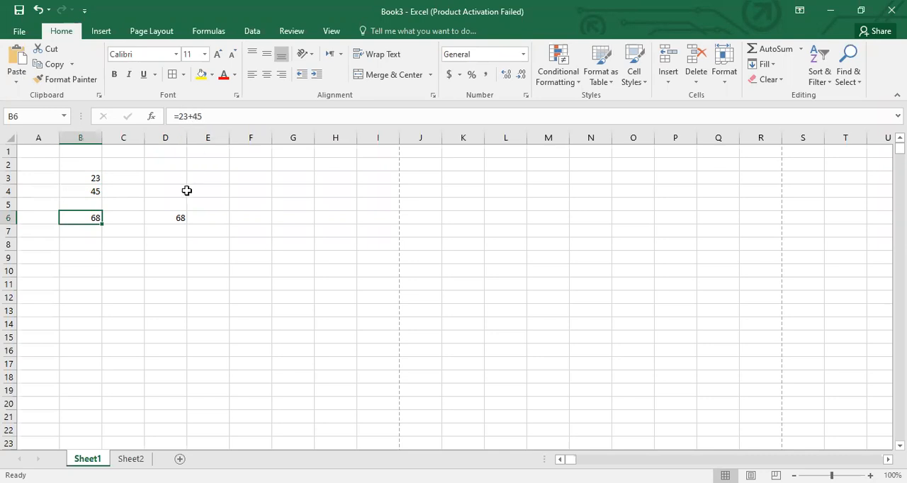
left_click(177, 218)
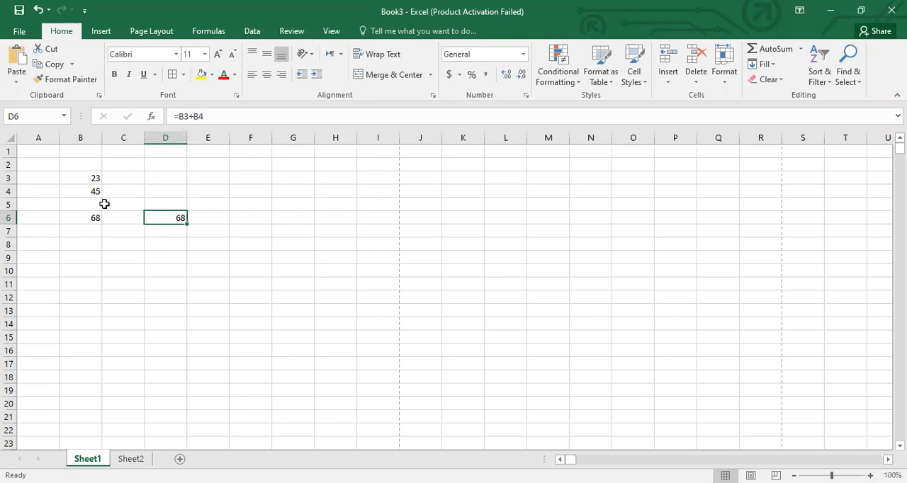
left_click(88, 179)
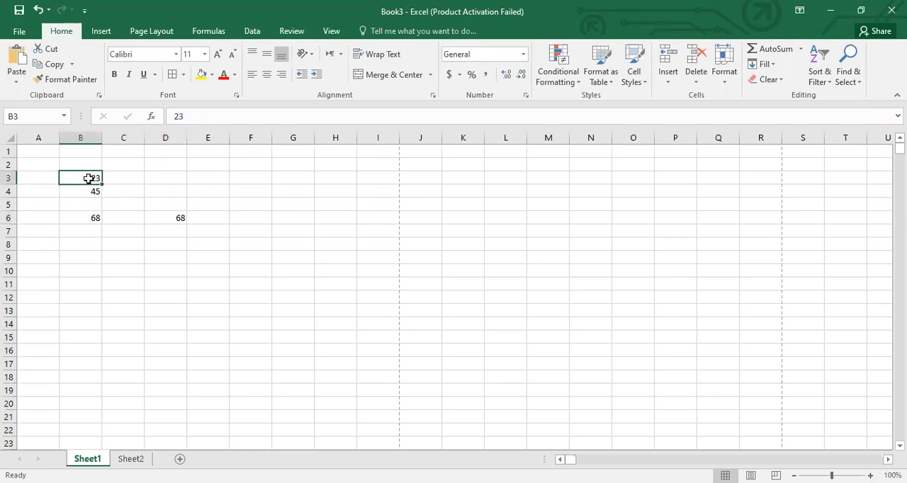
type("33")
key("Return")
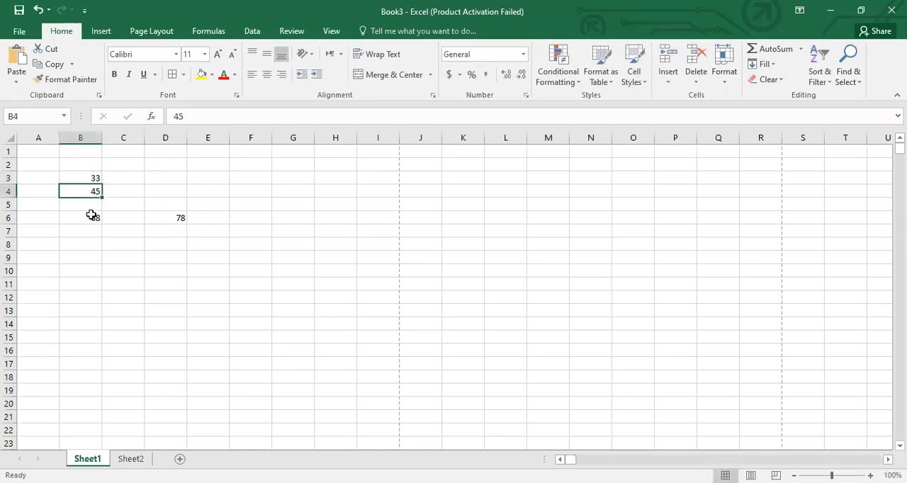
left_click(174, 220)
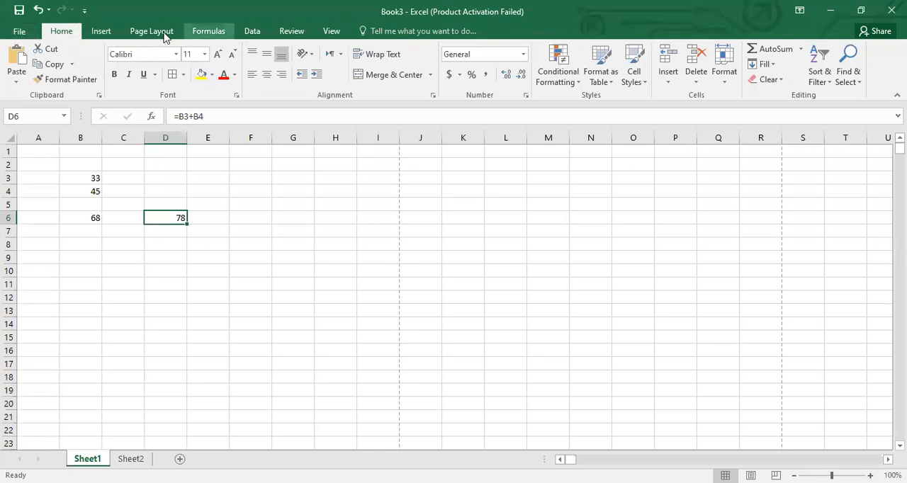
- Try to create a new blank workbook
left_click(23, 35)
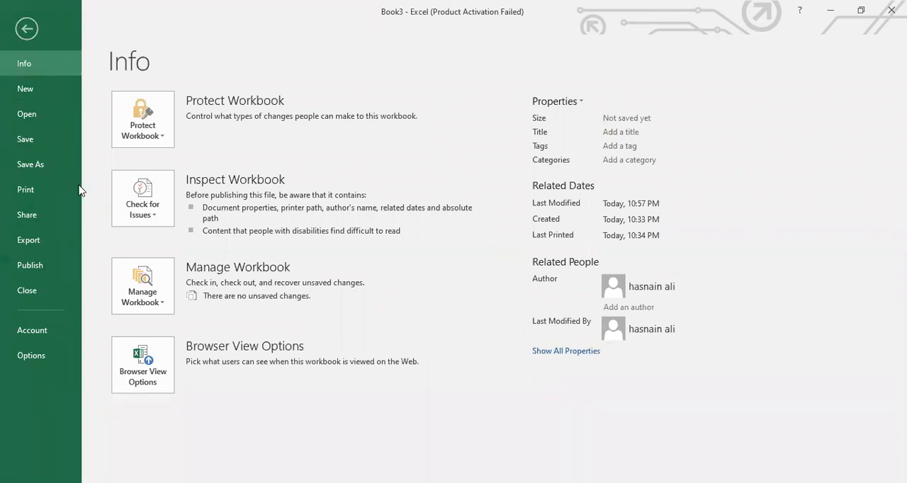
left_click(19, 87)
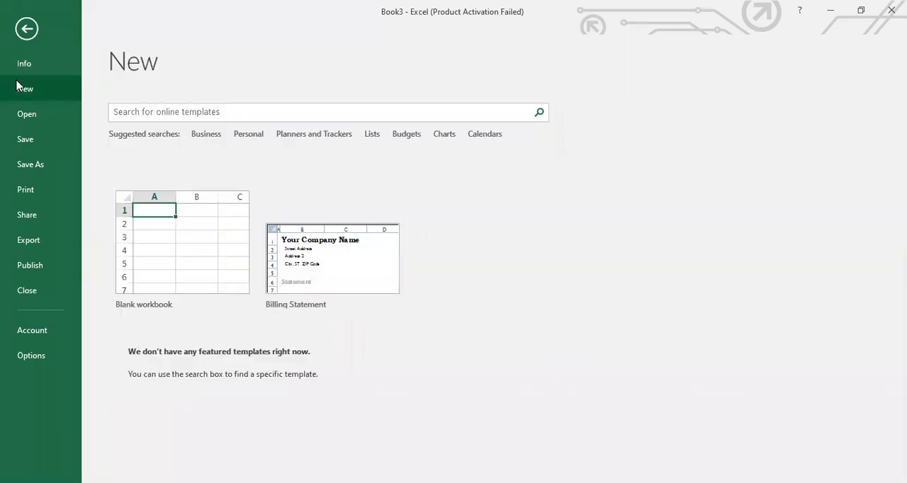
left_click(184, 234)
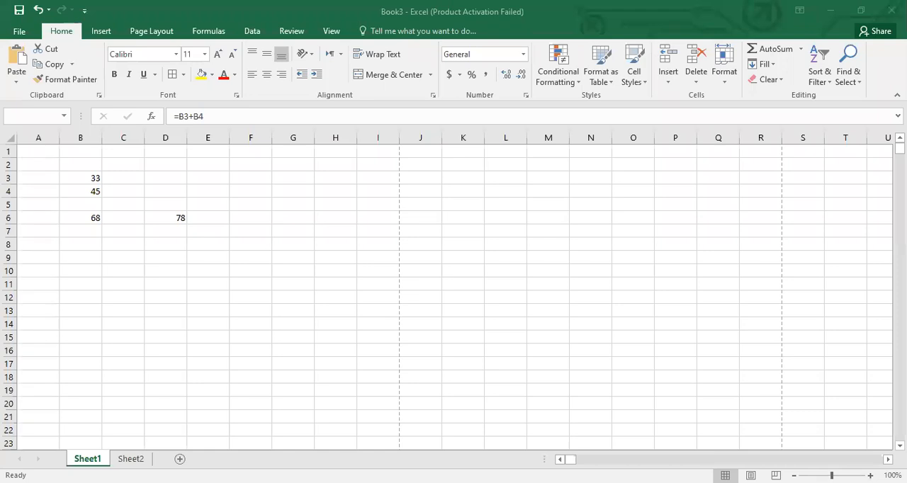
- Save the workbook to the Desktop as an Excel Workbook named "class 1"
left_click(17, 32)
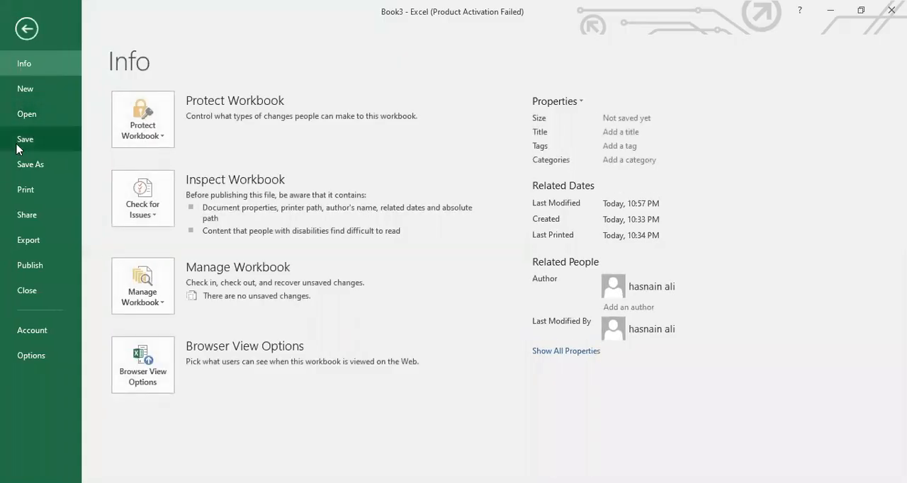
left_click(19, 140)
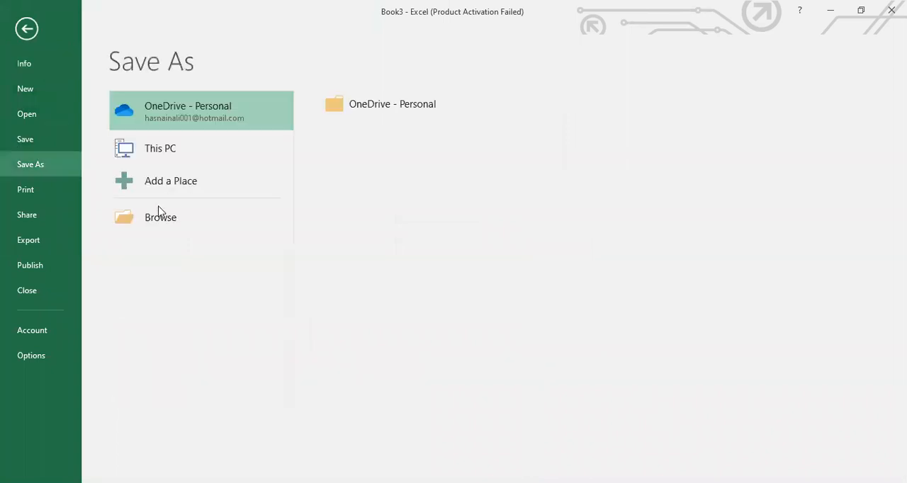
left_click(171, 219)
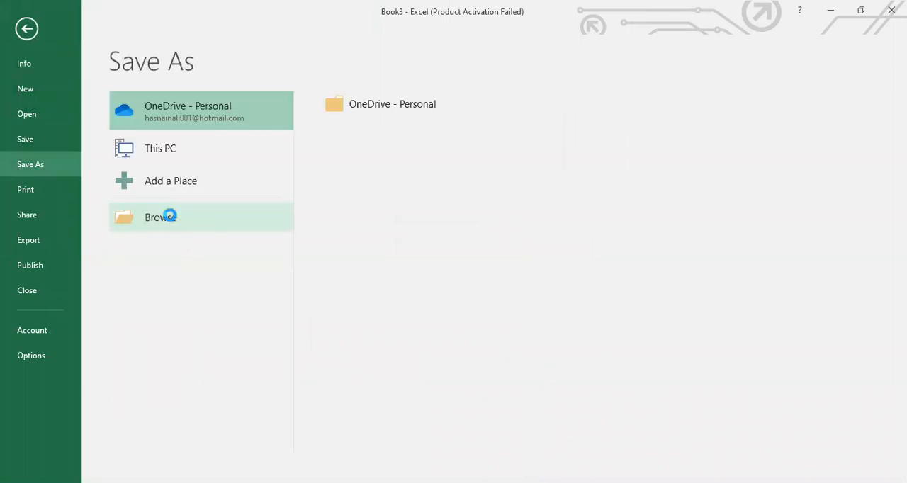
left_click(62, 118)
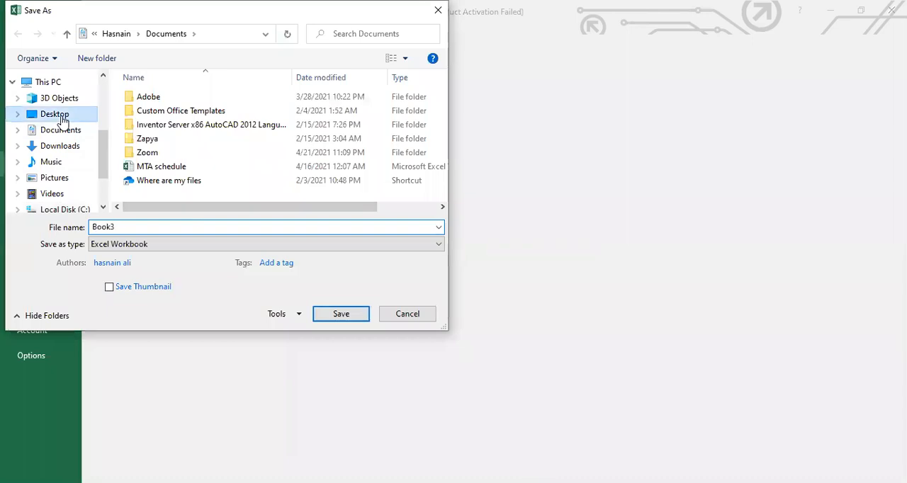
double_click(124, 226)
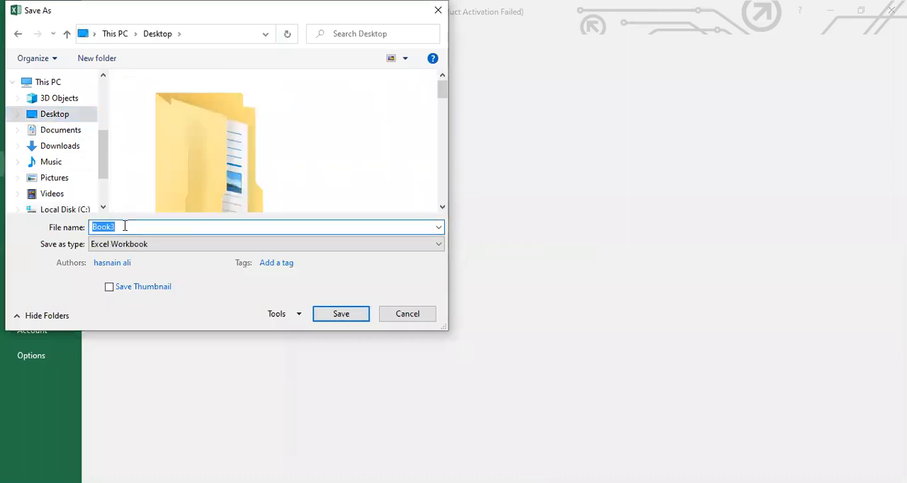
type("class 1")
left_click(323, 314)
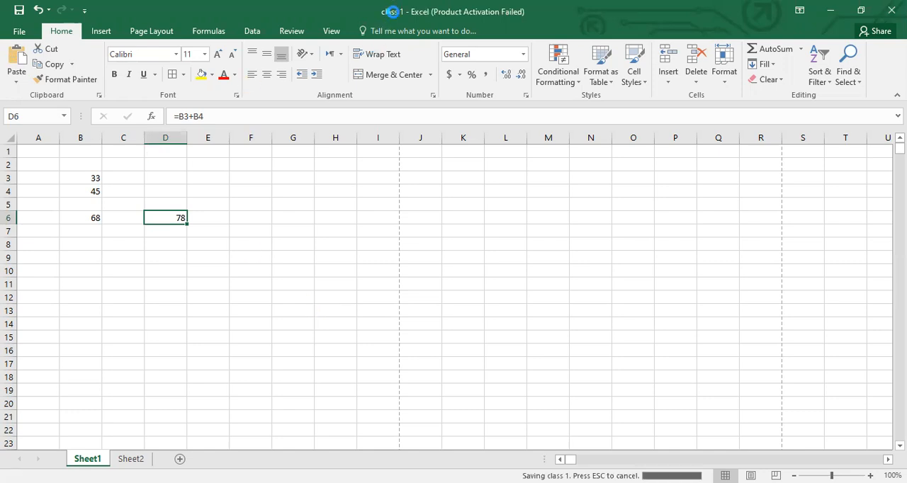
- View the saved workbook's file information and examine the cell references in D6's formula
left_click(19, 33)
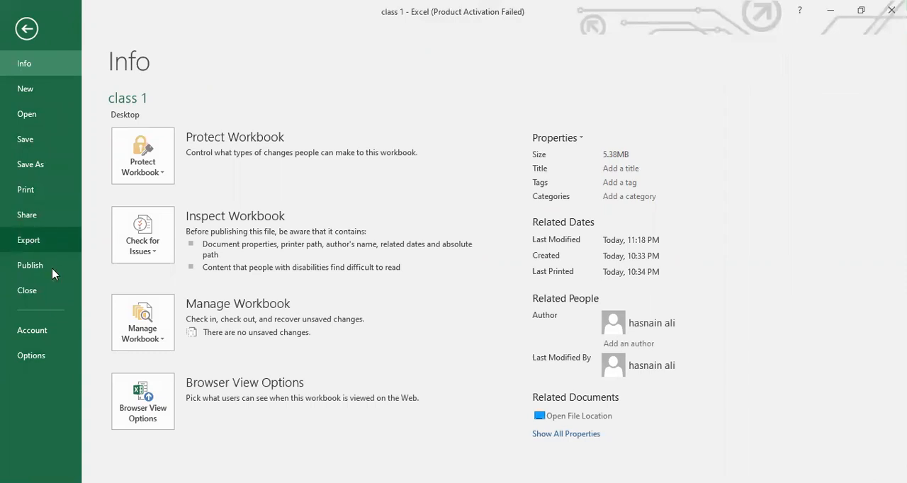
left_click(26, 29)
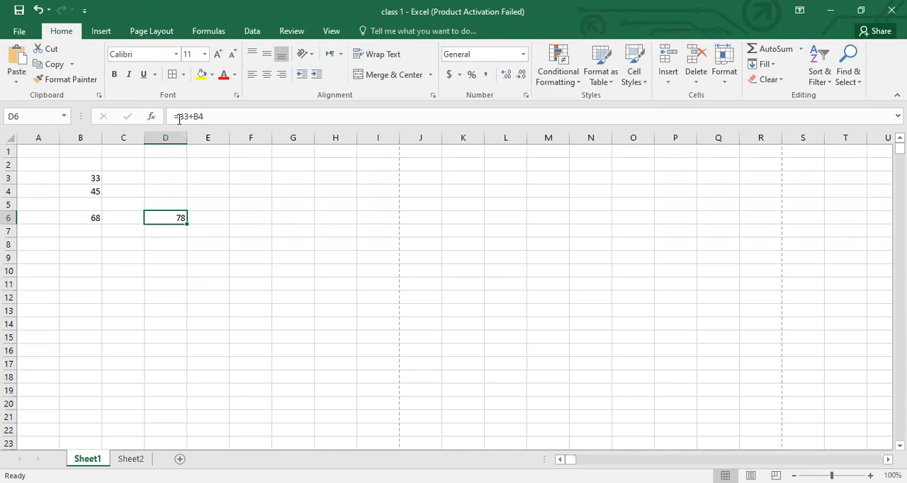
left_click(211, 119)
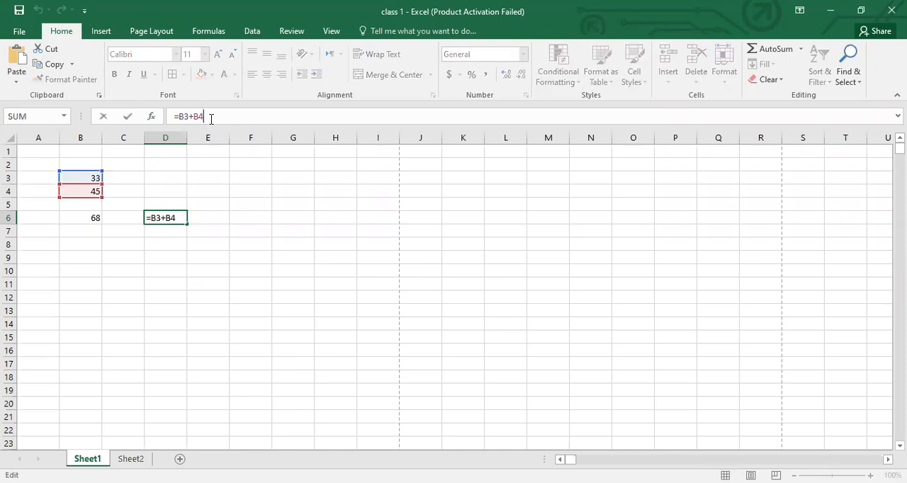
left_click(239, 314)
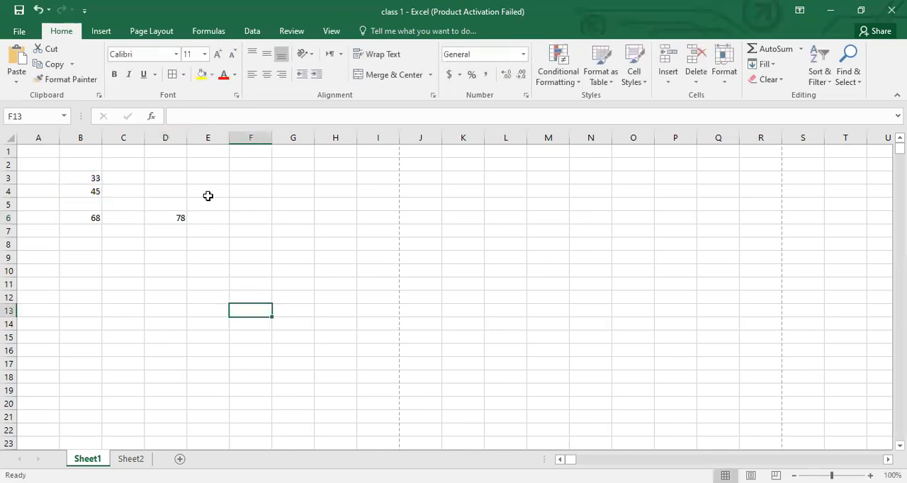
- Examine D6's formula in the formula bar and check the active cell's address in the Name Box
left_click(188, 118)
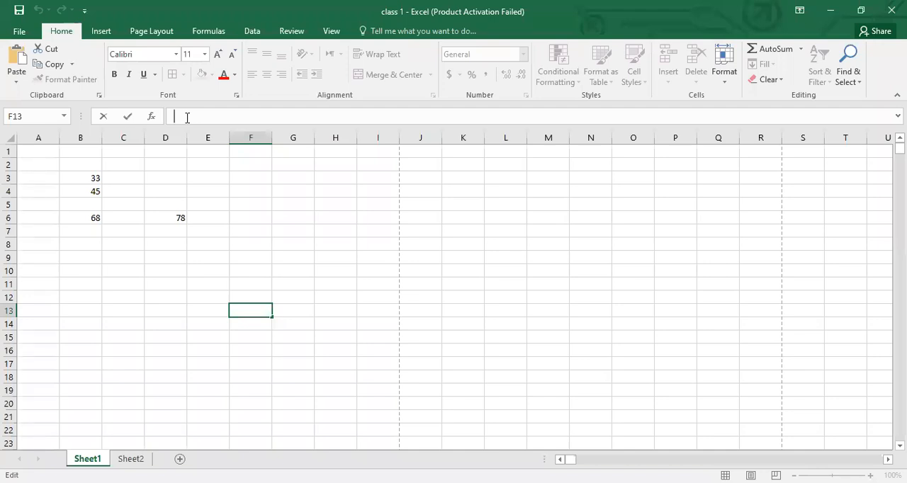
left_click(180, 220)
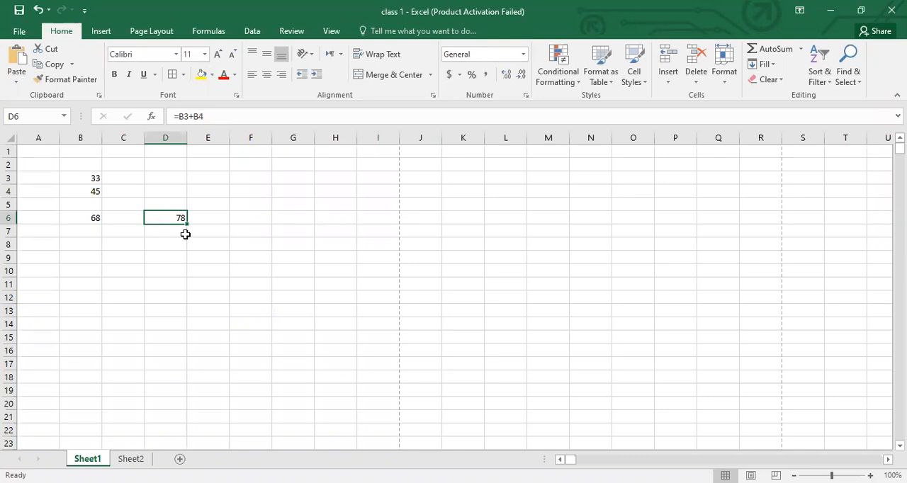
left_click(217, 257)
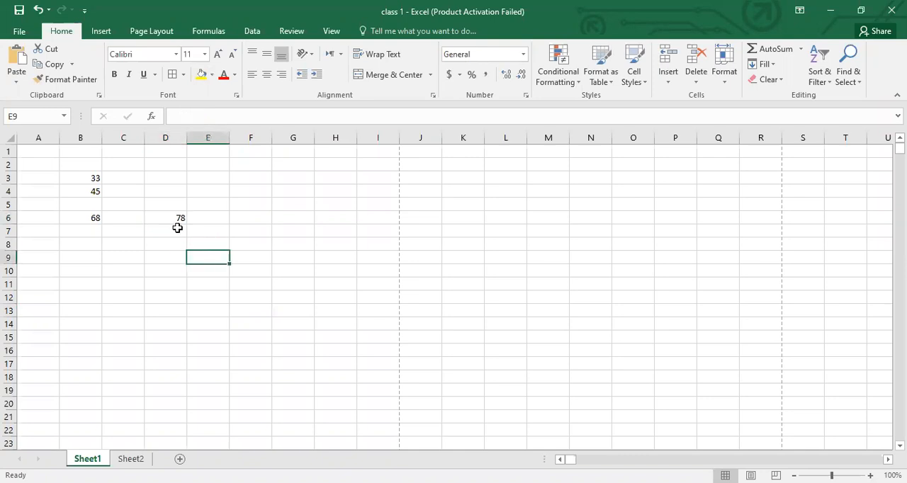
left_click(35, 118)
left_click(29, 114)
left_click(183, 301)
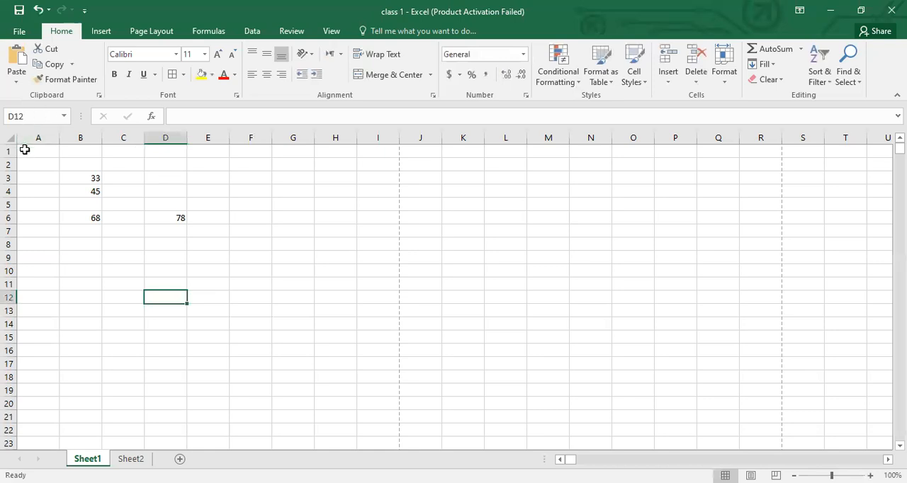
- Examine how cells are addressed by column and row using cells in row 1, column A and cell B3
left_click(28, 149)
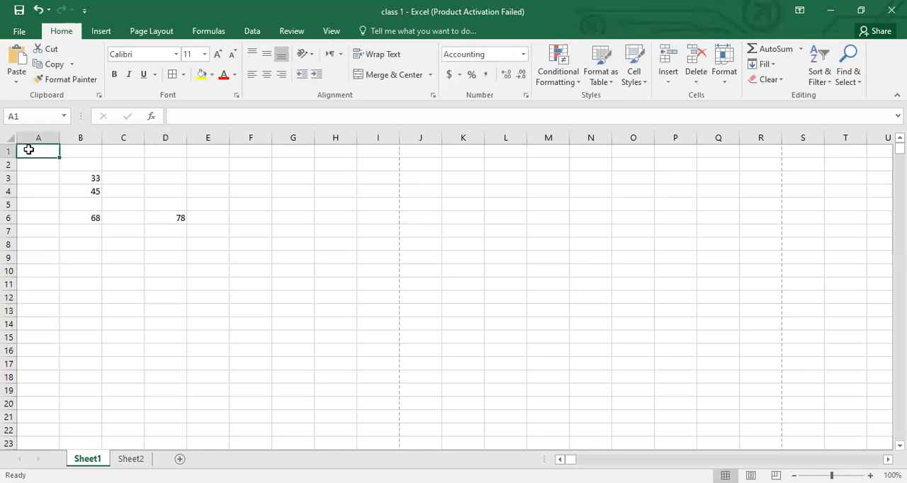
left_click(87, 150)
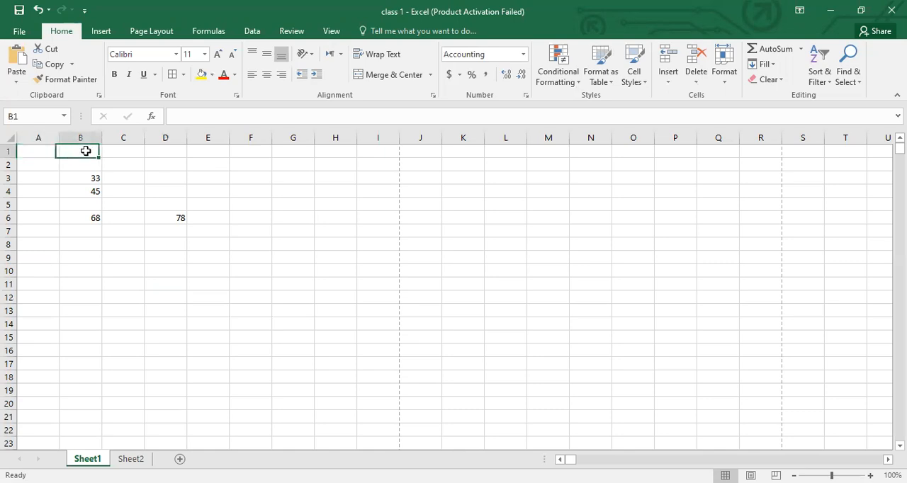
left_click(167, 152)
left_click(218, 157)
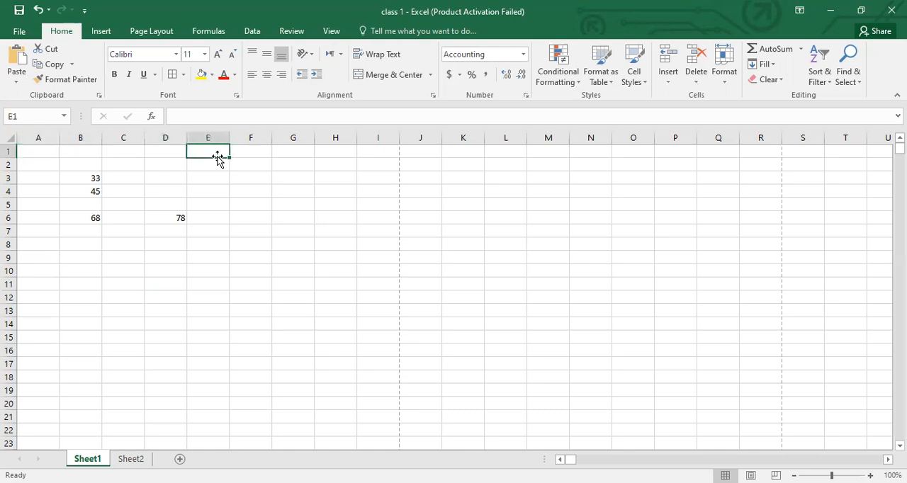
left_click(281, 189)
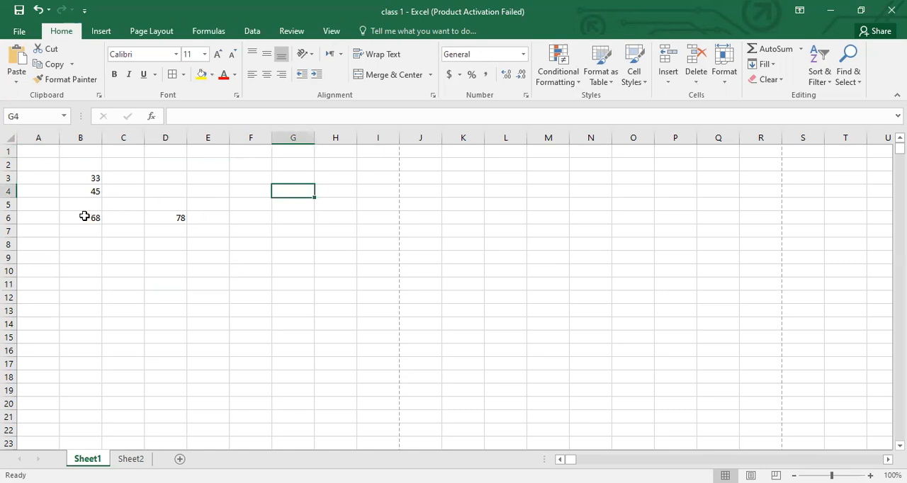
left_click(294, 288)
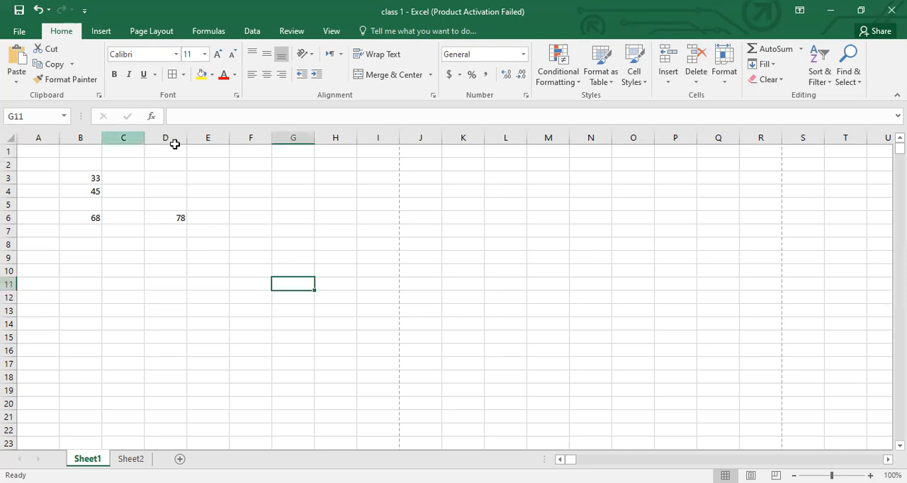
left_click(39, 136)
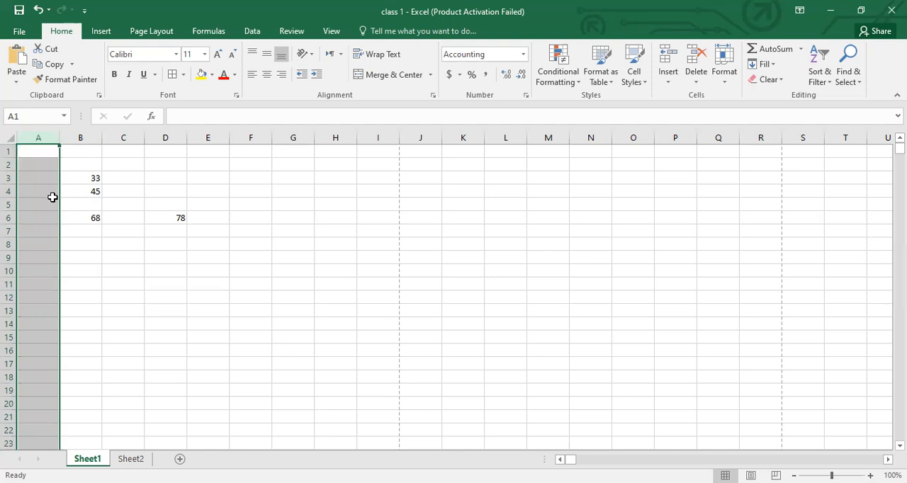
left_click(215, 255)
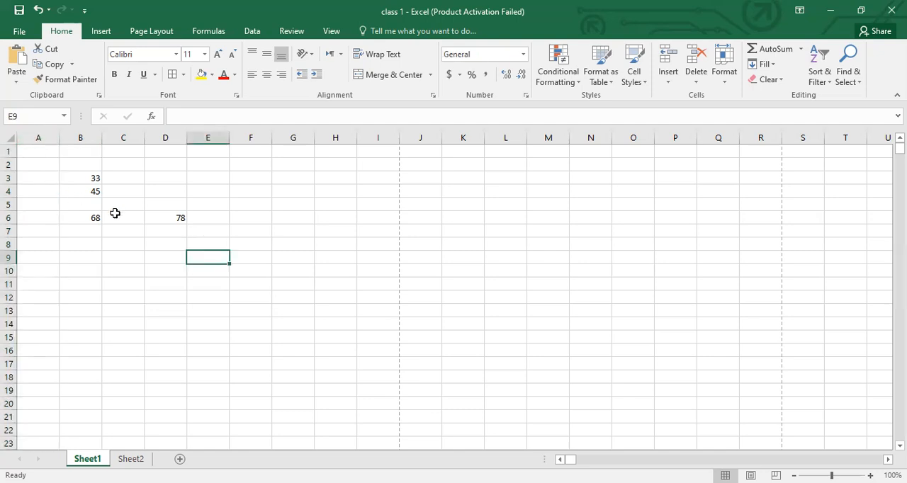
left_click(79, 180)
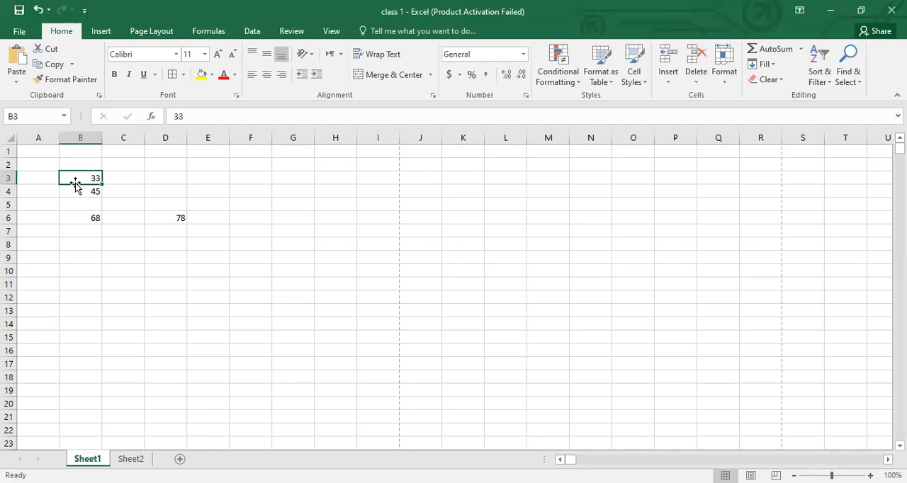
left_click(99, 321)
left_click(92, 178)
- Enter 66 in cell E10 and 44 in cell C10
left_click(191, 272)
type("66")
key("Return")
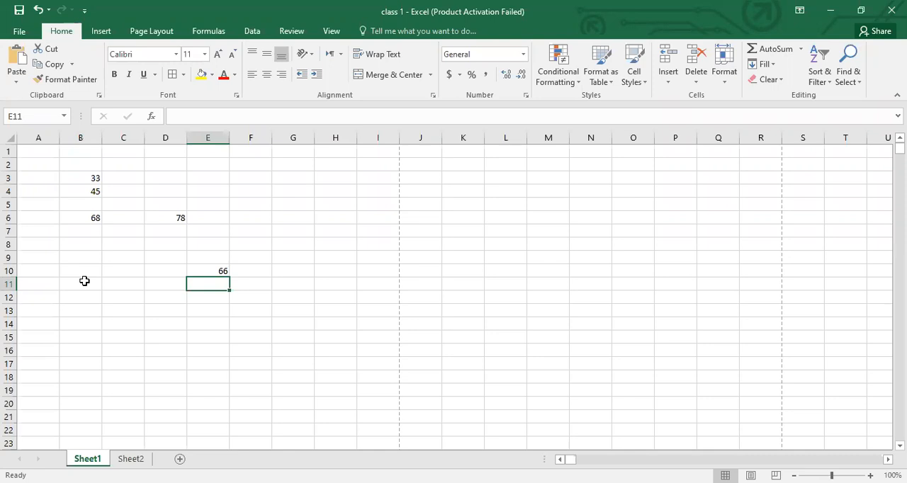
left_click(203, 271)
left_click(121, 273)
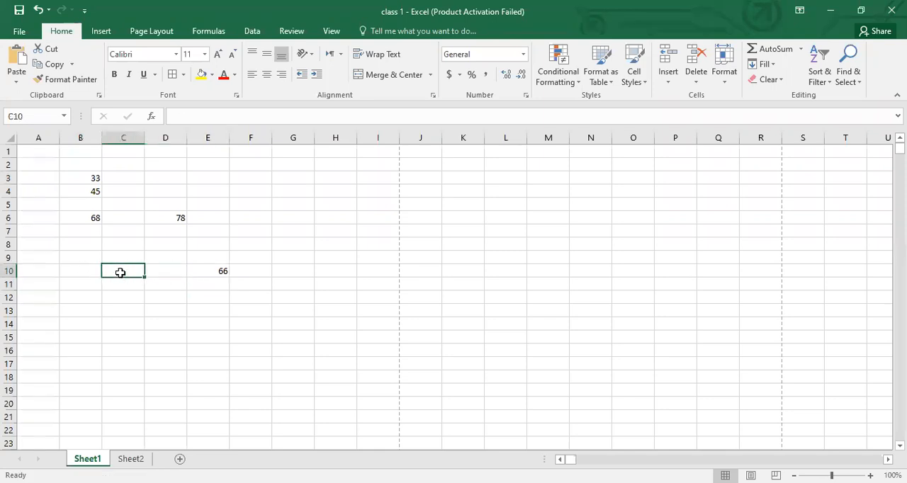
type("44")
key("Return")
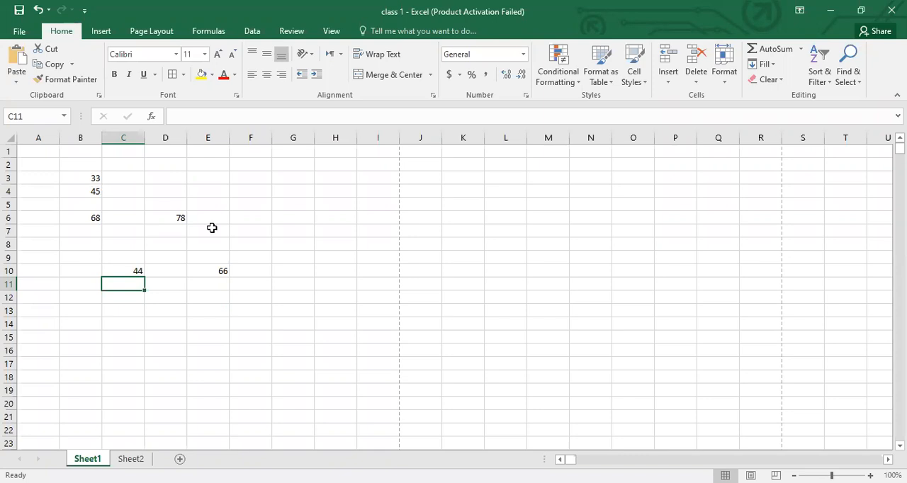
- Explore the extent of Sheet1's rows and columns, checking distant cell addresses, and return to the start of the sheet
left_click(197, 177)
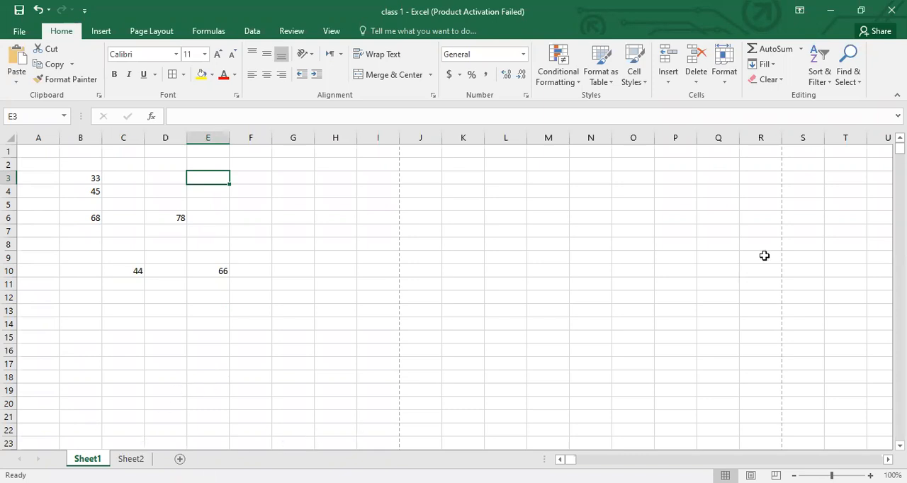
left_click(23, 151)
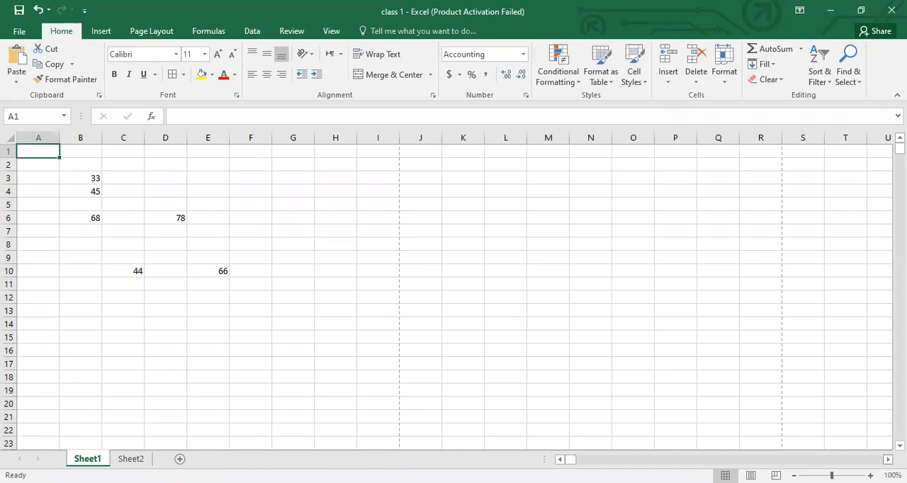
left_click(888, 460)
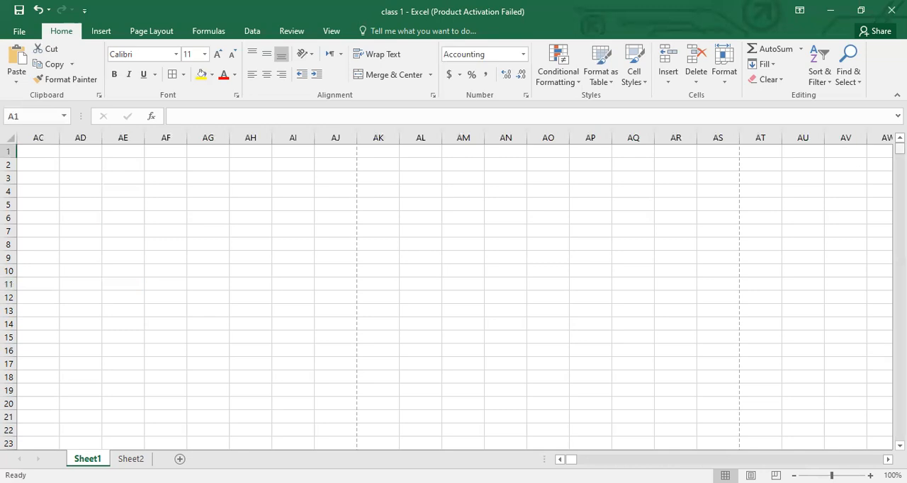
left_click_drag(900, 147, 900, 192)
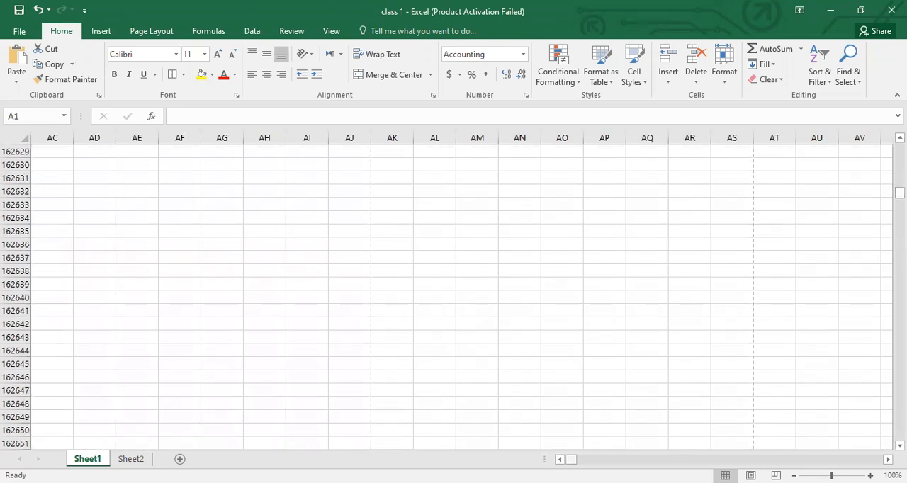
left_click_drag(571, 460, 570, 460)
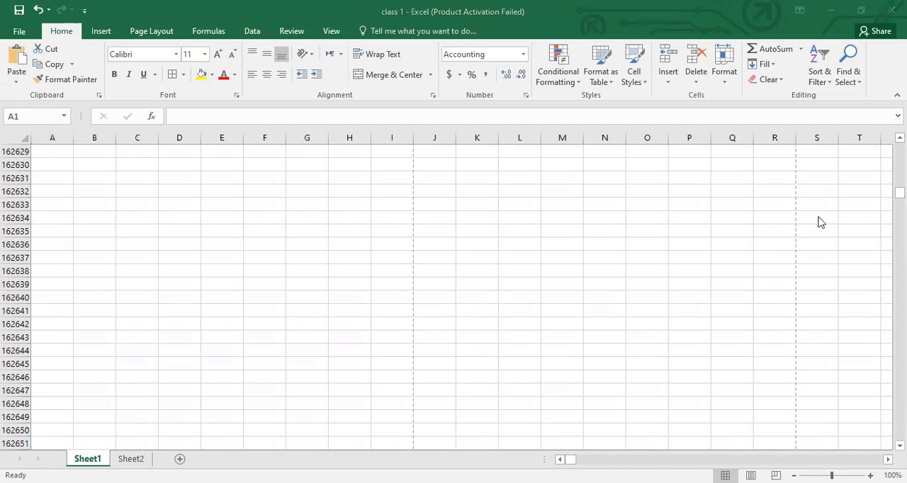
left_click(863, 177)
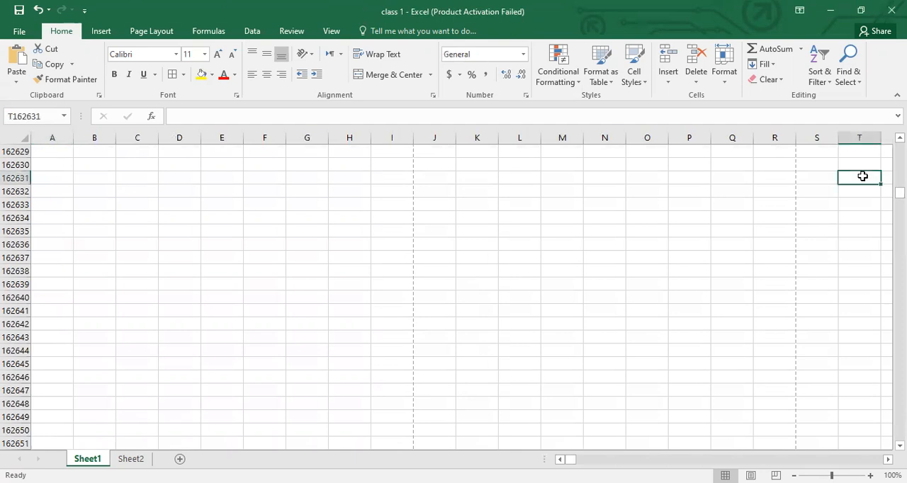
key("Up")
key("Up")
key("Up")
key("Up")
key("Up")
key("Up")
key("Up")
key("Up")
key("Up")
key("Up")
key("Up")
key("Up")
key("Up")
key("Up")
key("Up")
key("Up")
key("Up")
key("Up")
key("Up")
key("Up")
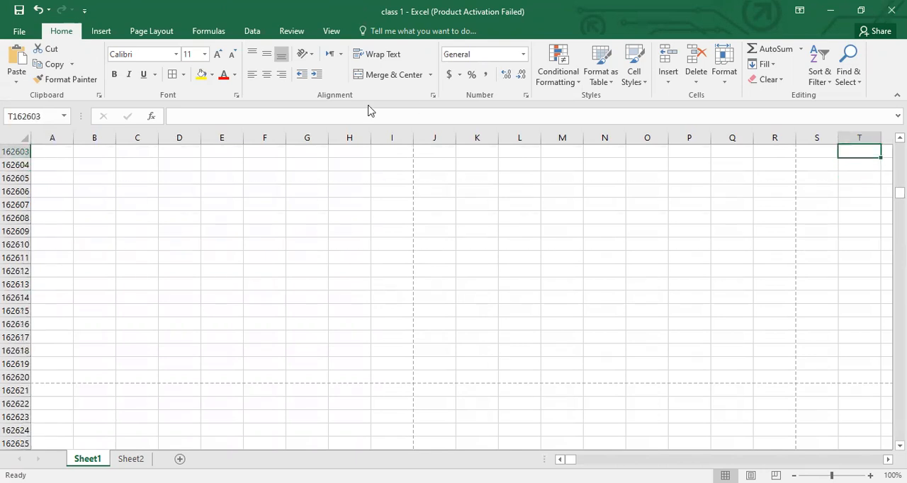
key("alt+Tab")
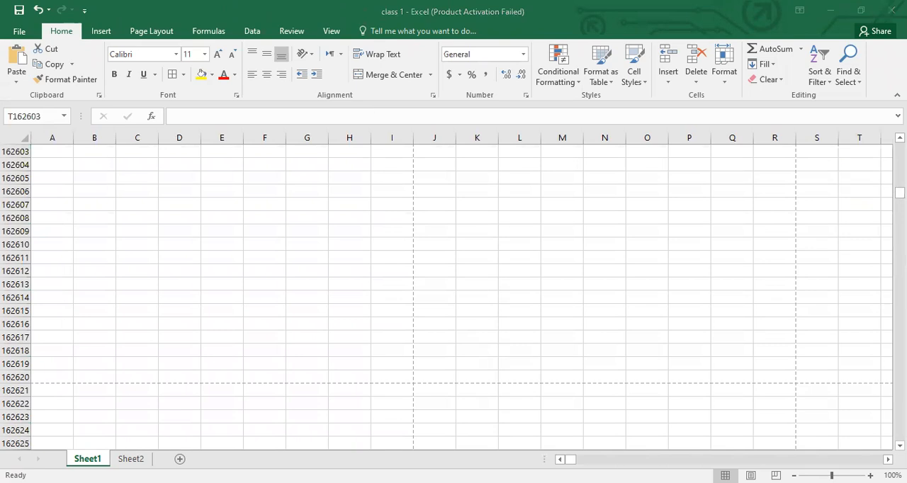
key("alt+Tab")
left_click_drag(900, 193, 900, 147)
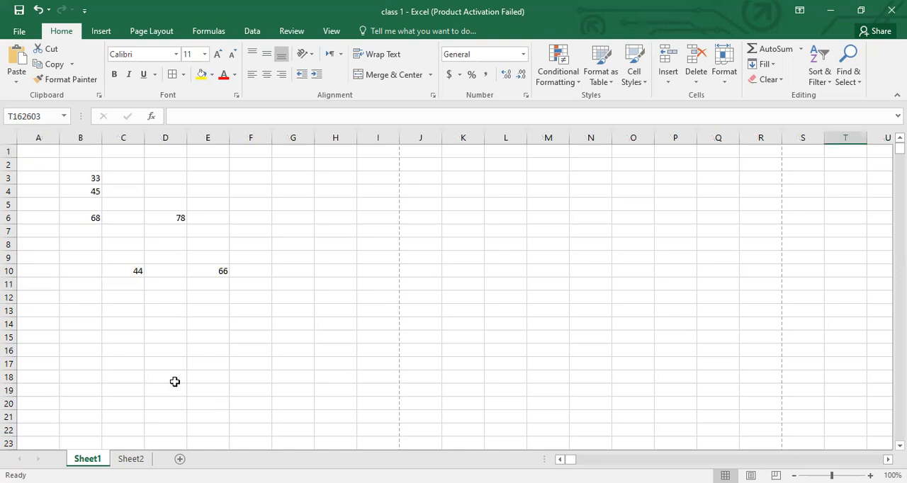
- Switch to Sheet2 and try starting a formula in the empty cell E18
left_click(126, 459)
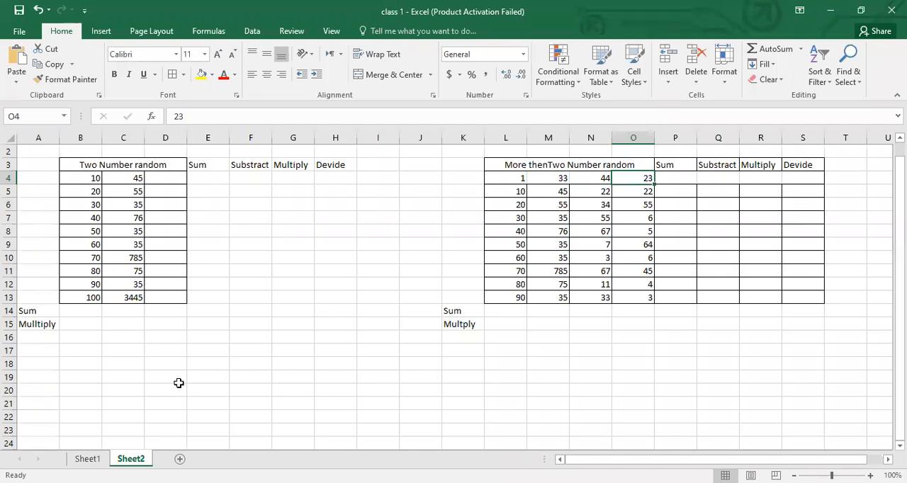
left_click(206, 374)
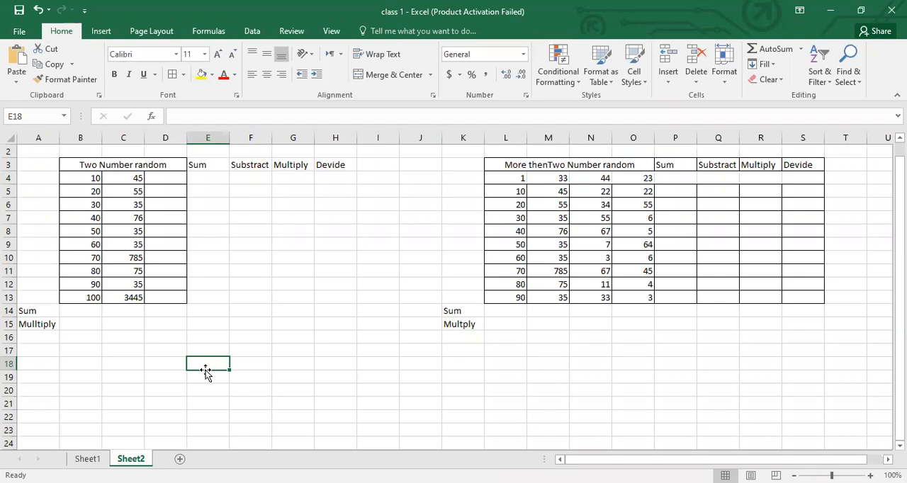
type("=")
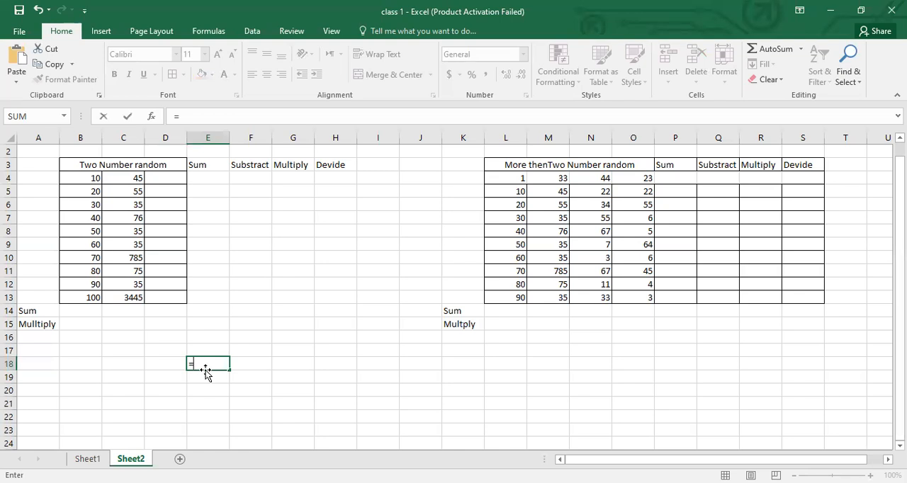
key("Escape")
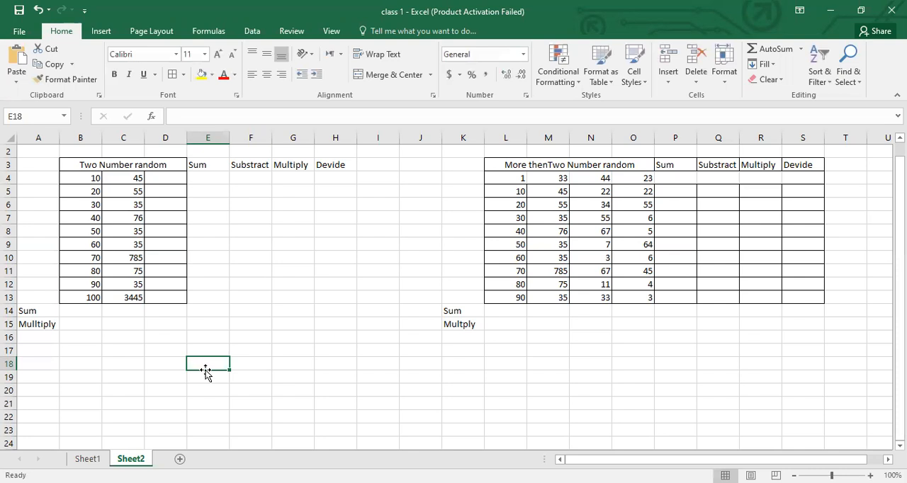
- Enter =SUM(10,45) in cell E4, the first row under the Sum heading of the two-number table
key("Up")
key("Up")
key("Up")
key("Up")
key("Up")
key("Up")
key("Up")
key("Up")
key("Up")
key("Up")
key("Up")
key("Up")
key("Up")
key("Up")
key("Left")
key("Left")
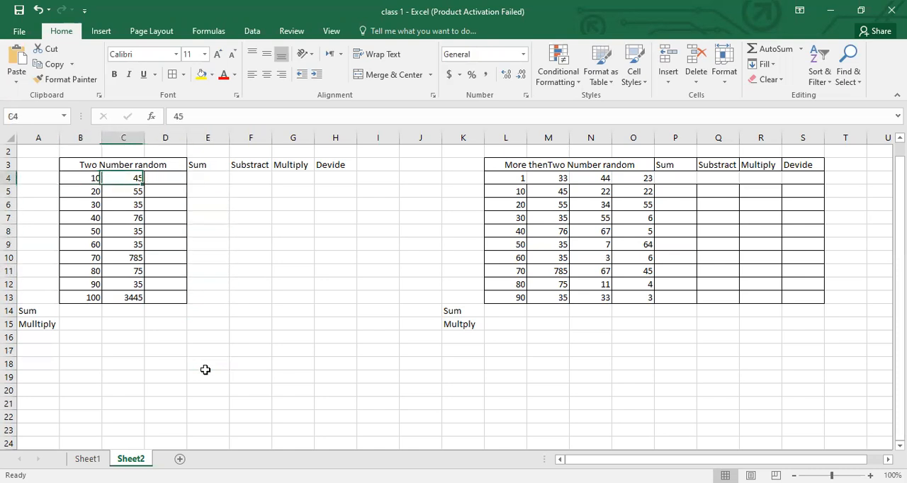
key("Right")
key("Right")
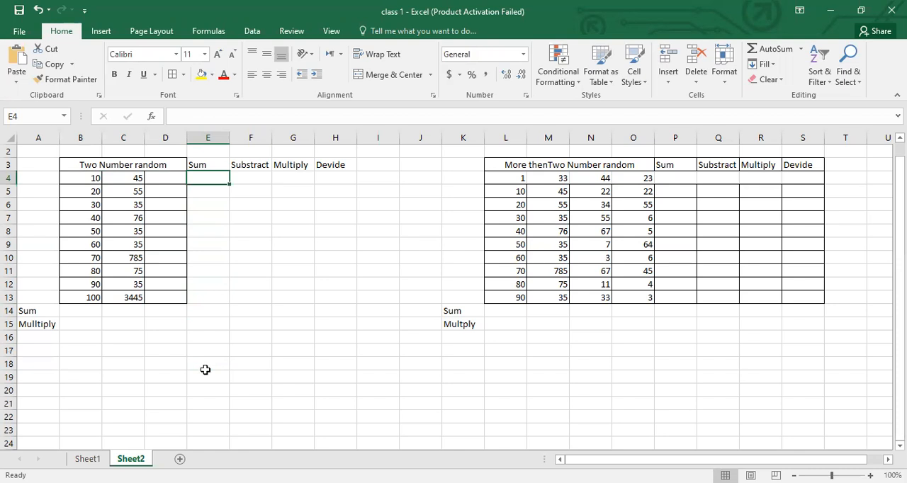
type("=")
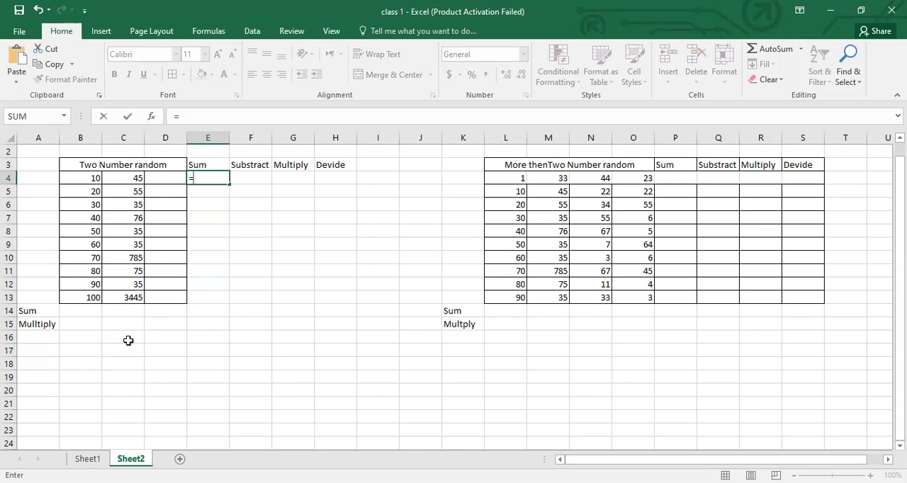
type("sum")
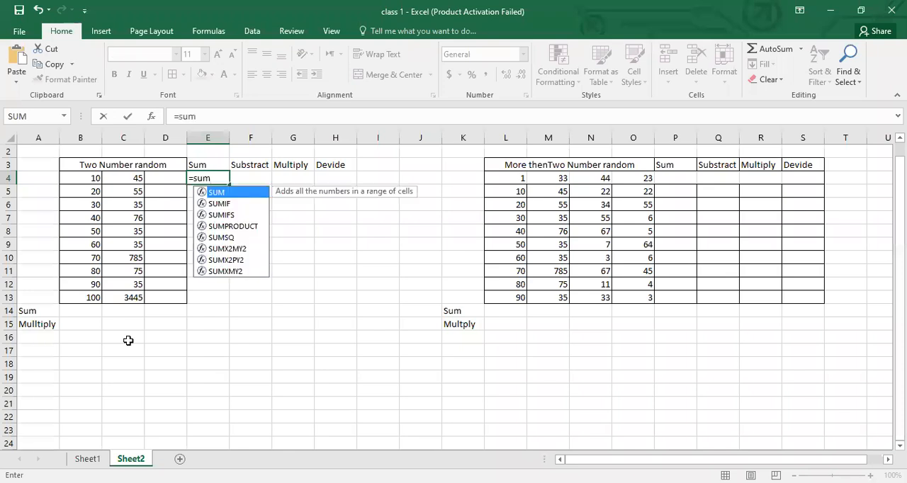
type("(1")
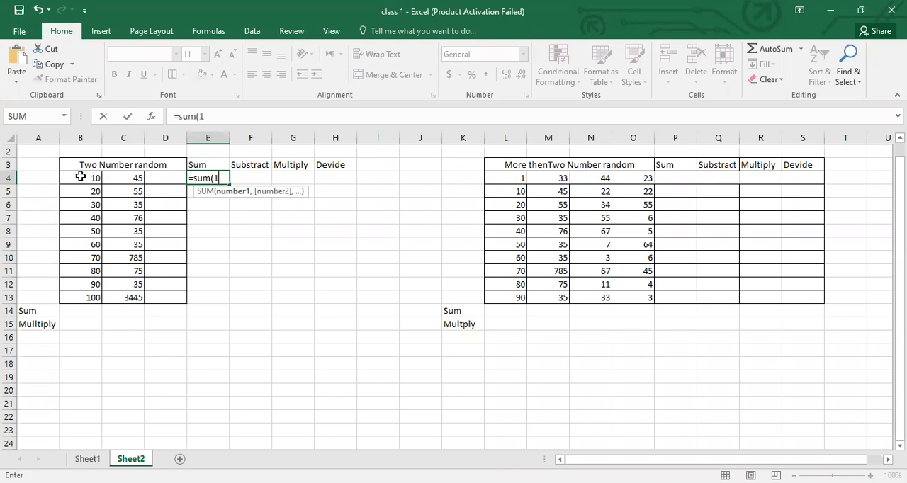
type("0,4")
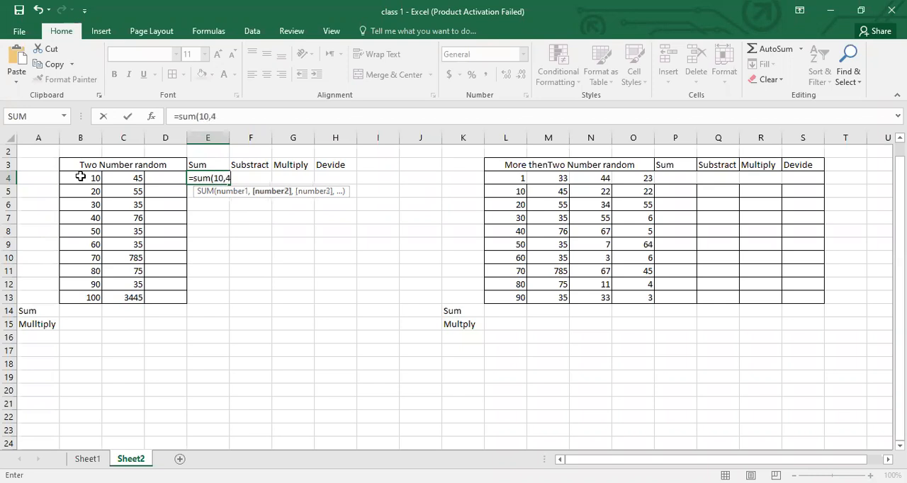
type("5)")
key("Return")
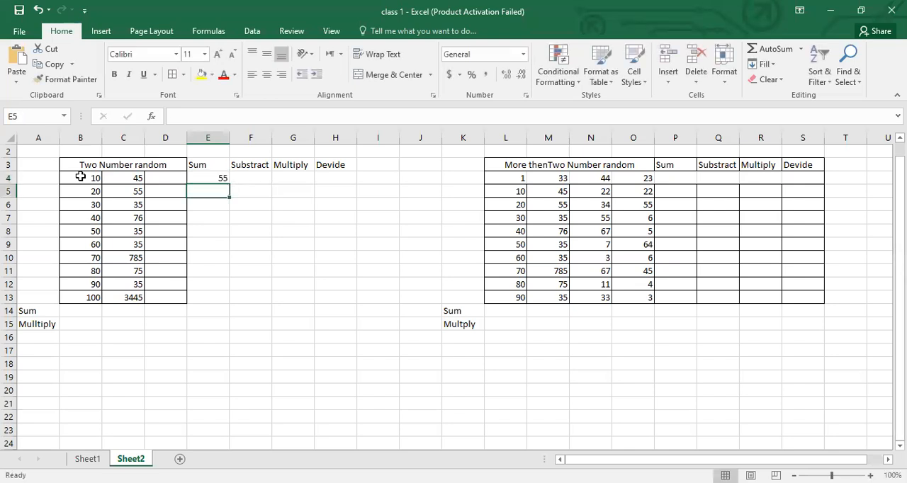
- Try filling the constant SUM formula from E4 down through E13, and undo the fill
left_click(209, 179)
left_click(208, 192)
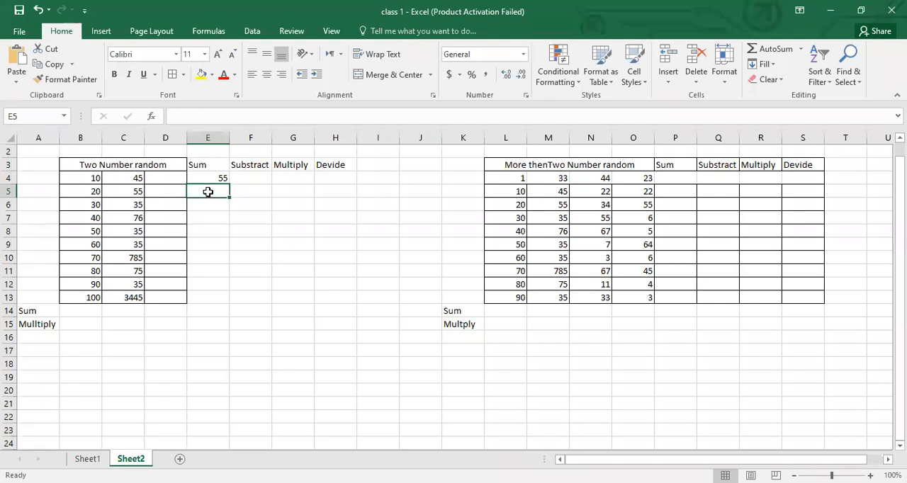
left_click(220, 177)
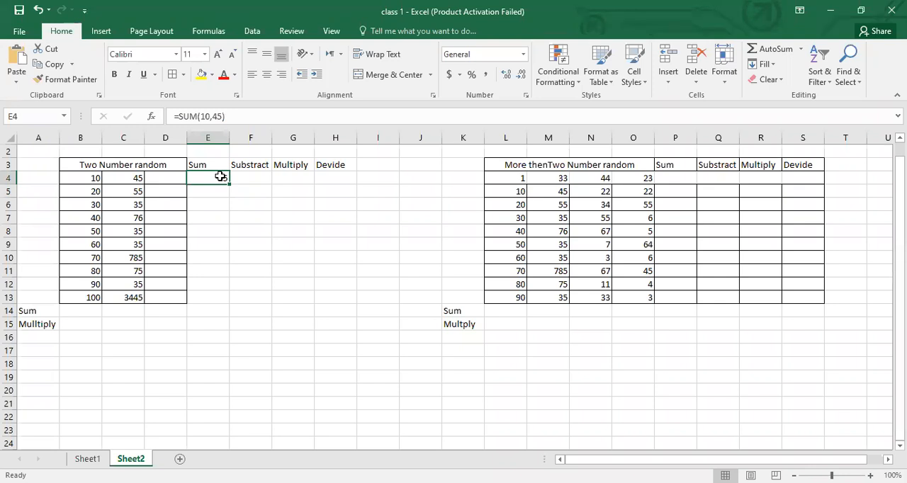
left_click(82, 182)
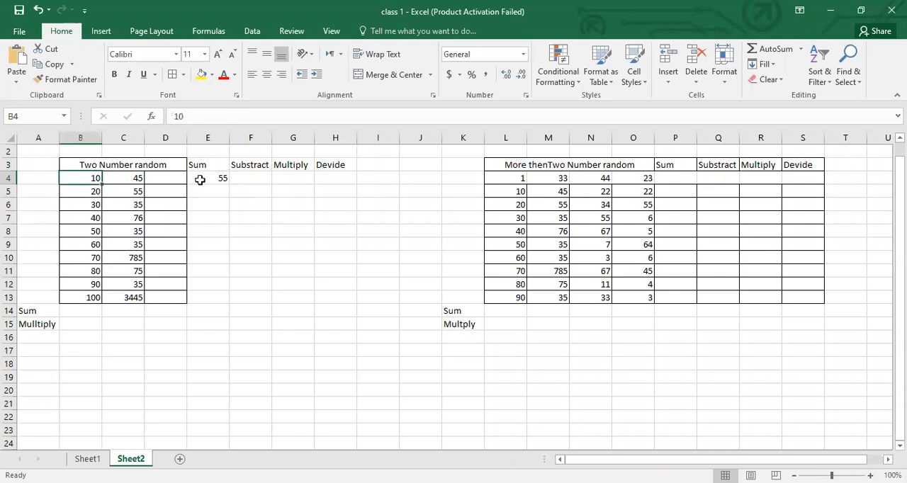
left_click(208, 179)
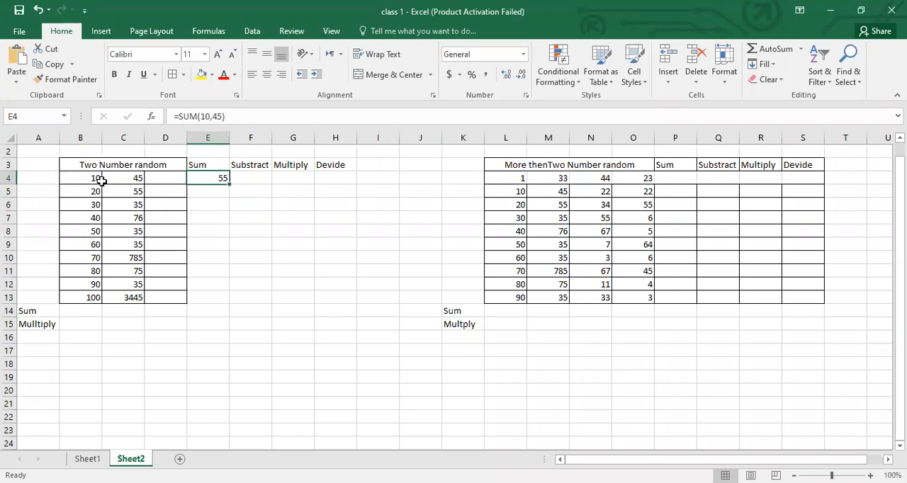
left_click_drag(228, 185, 234, 246)
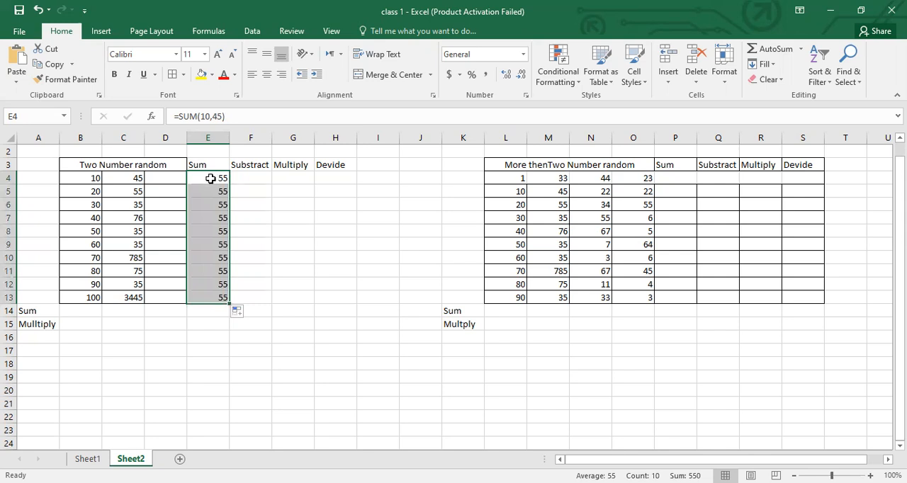
left_click(210, 179)
key("ctrl+z")
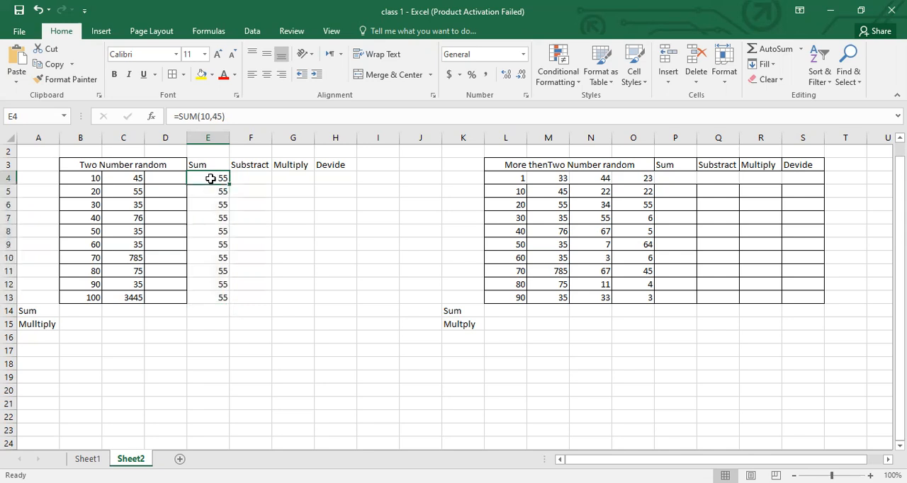
- Replace the constants in E4's SUM formula with cell references, using B4 as the first argument
left_click(209, 116)
key("BackSpace")
key("BackSpace")
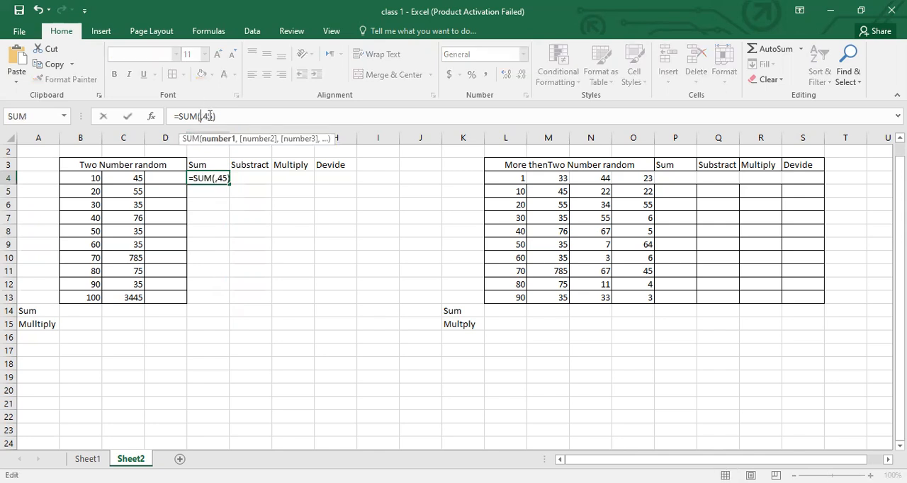
key("Right")
key("BackSpace")
key("BackSpace")
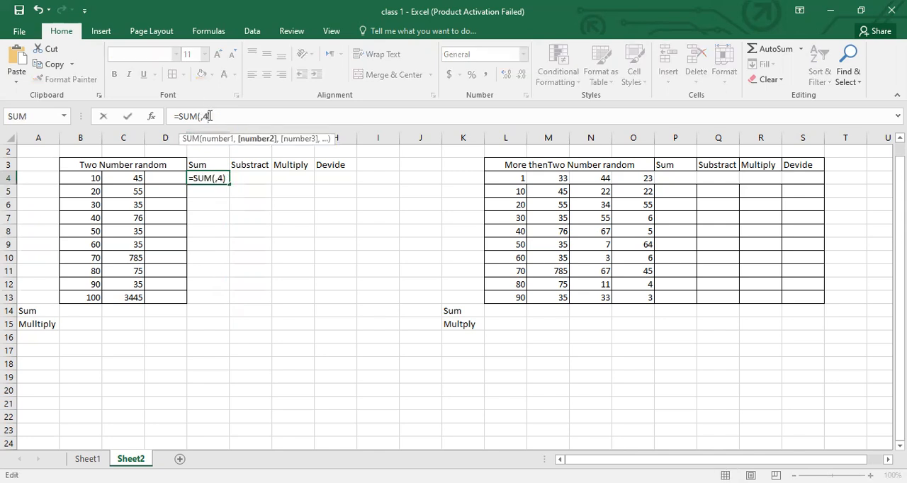
key("BackSpace")
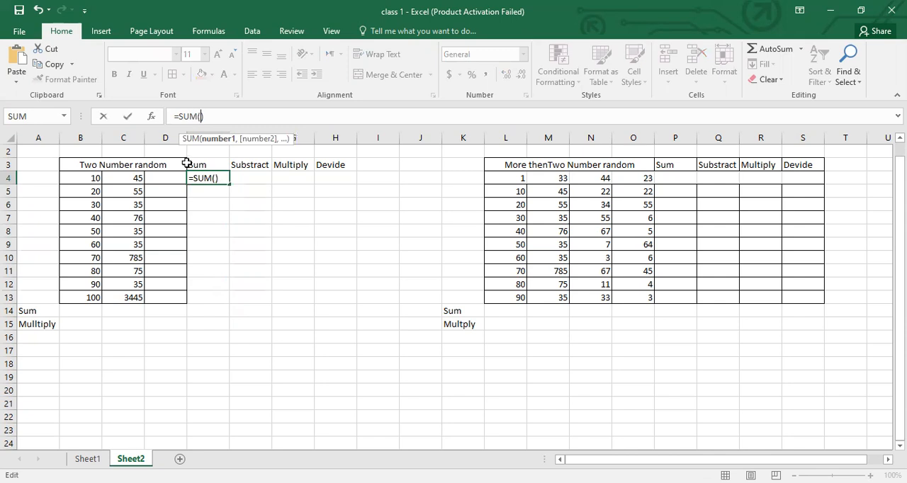
left_click(83, 180)
left_click(83, 179)
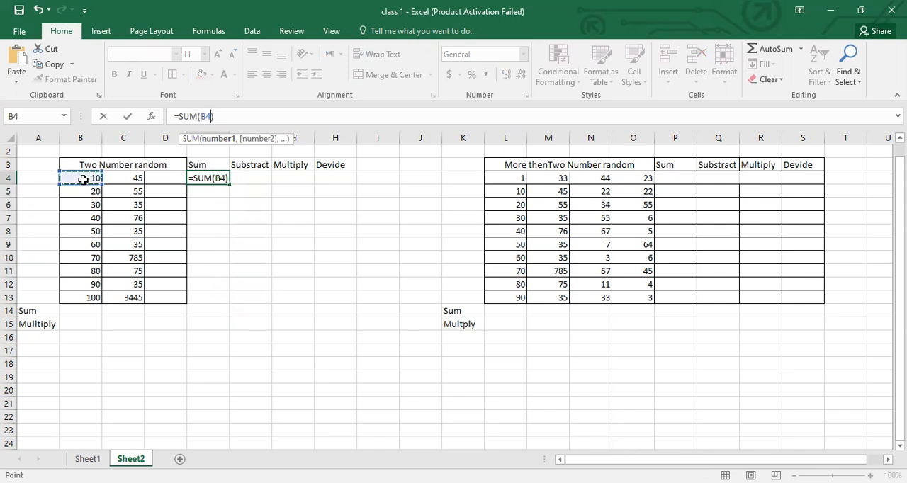
type(",")
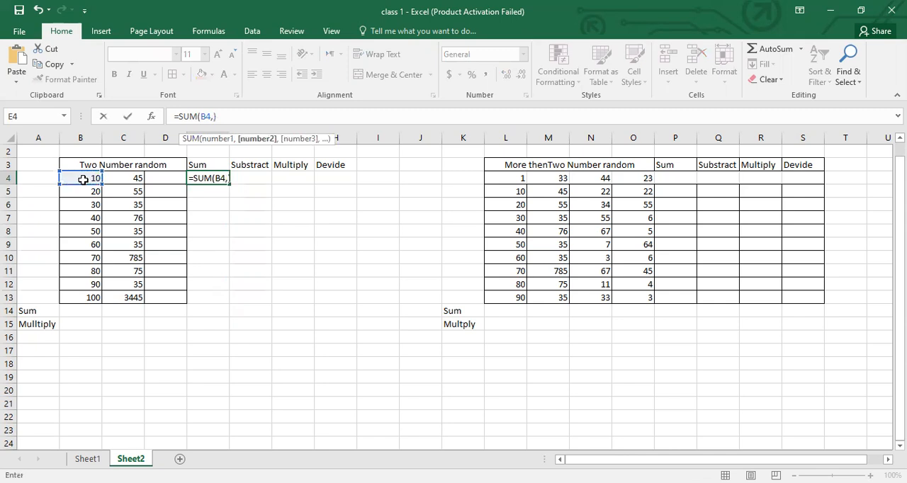
left_click(130, 179)
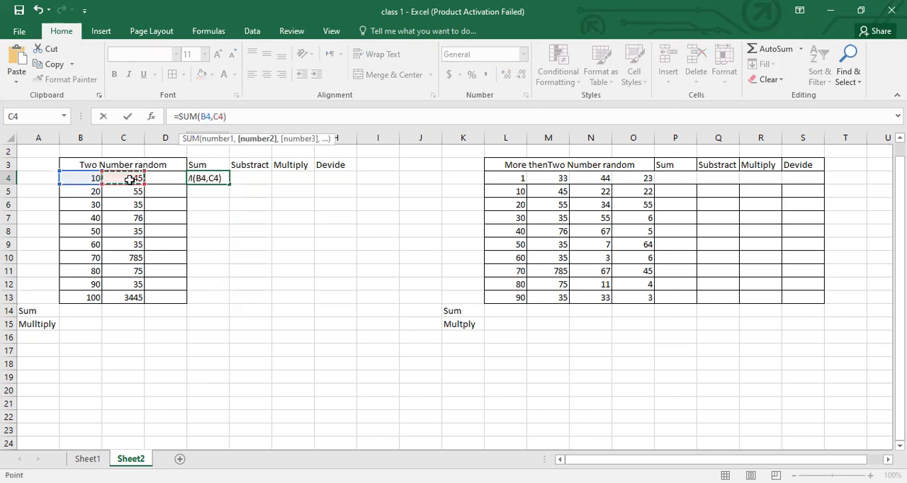
key("Return")
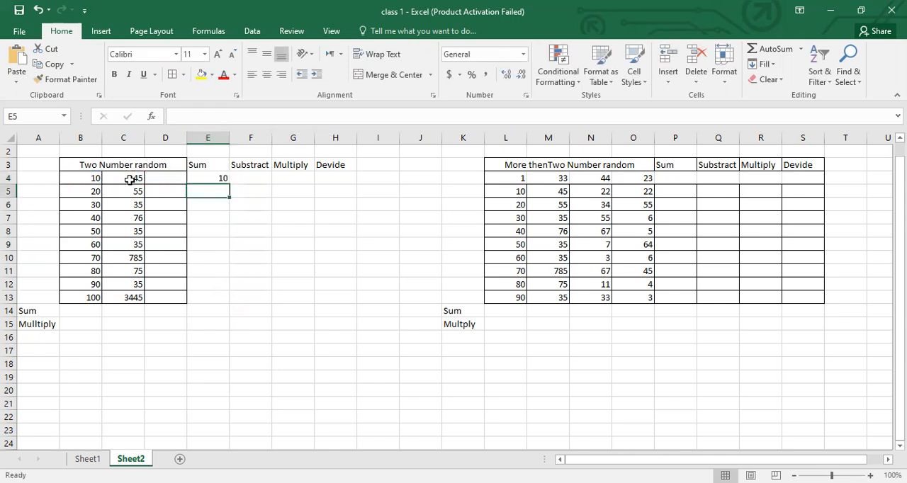
- Correct the second argument of E4's SUM formula to C4 so that it reads =SUM(B4,C4)
left_click(223, 178)
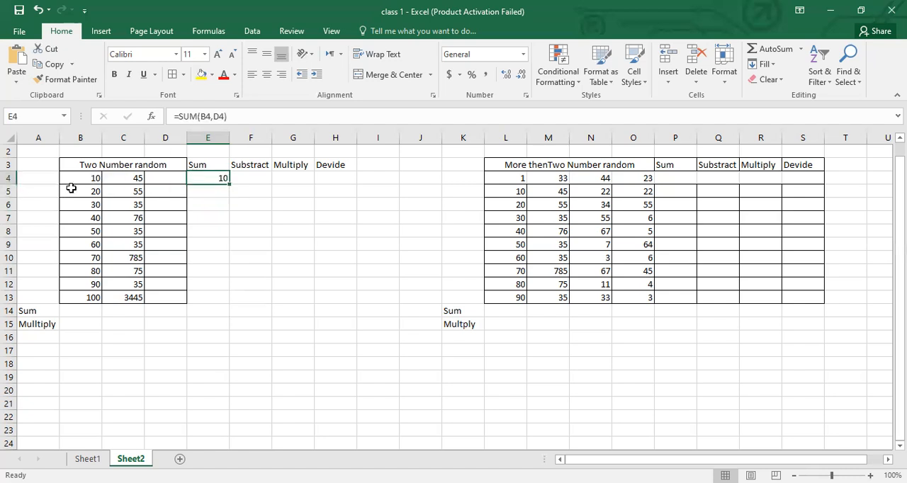
left_click(220, 117)
key("BackSpace")
type("C")
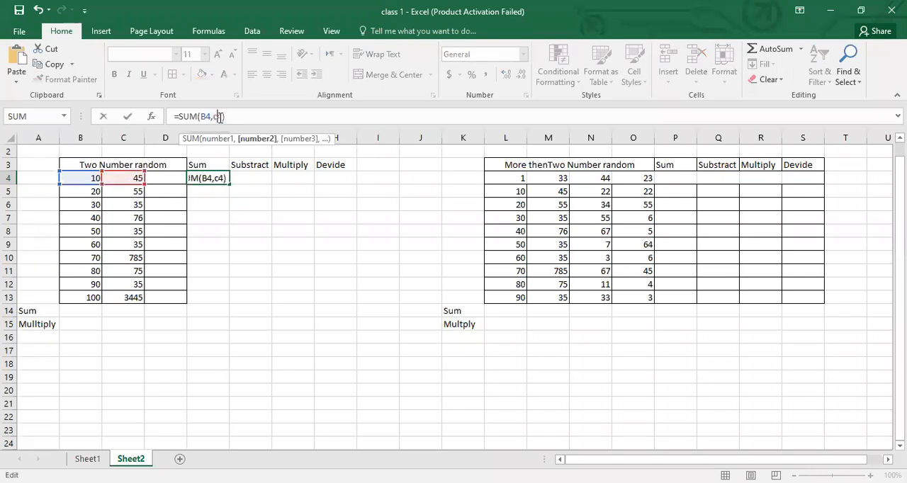
key("Return")
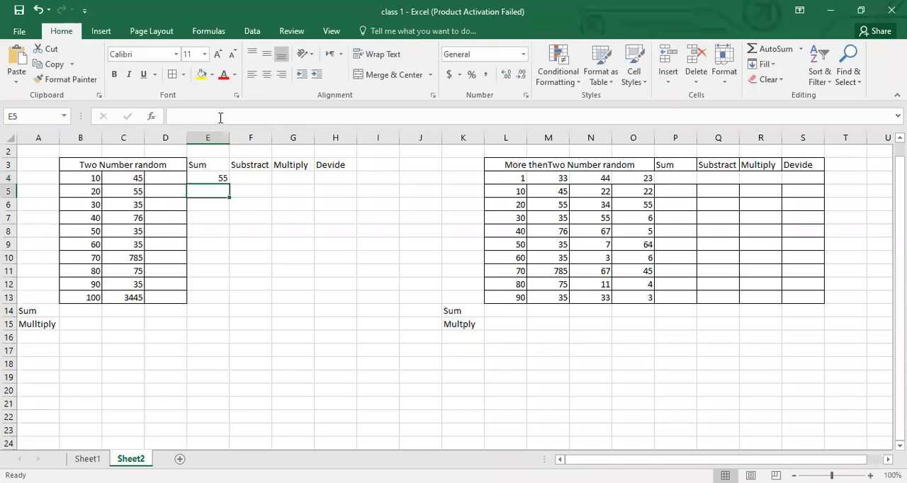
- Fill the SUM formula from E4 down through E13 and check the copied formula in E5 against E4
left_click(200, 178)
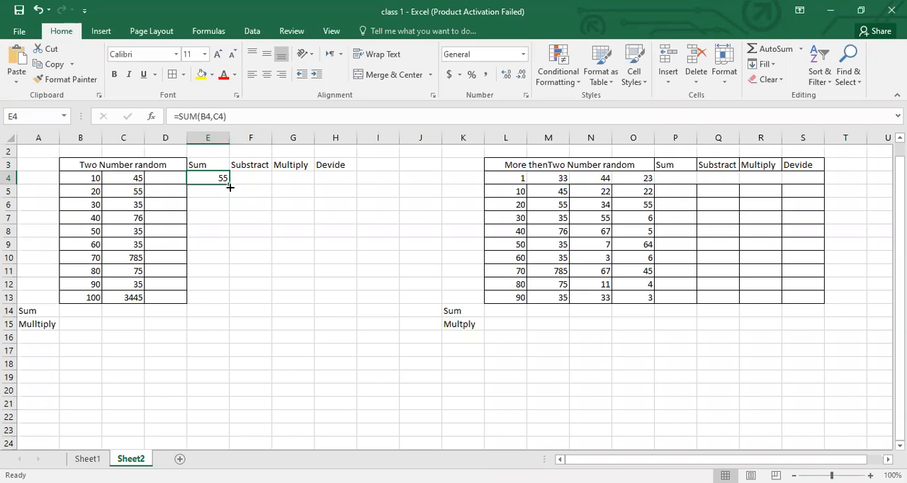
left_click_drag(230, 183, 236, 305)
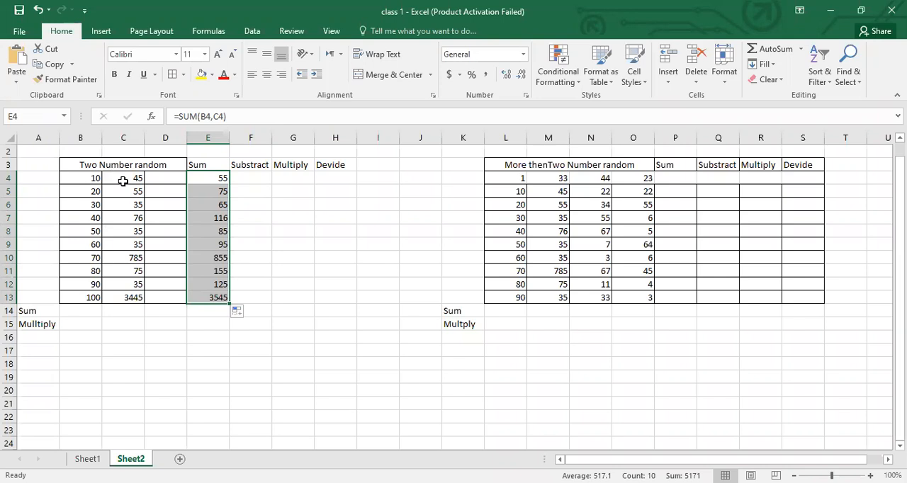
left_click(200, 193)
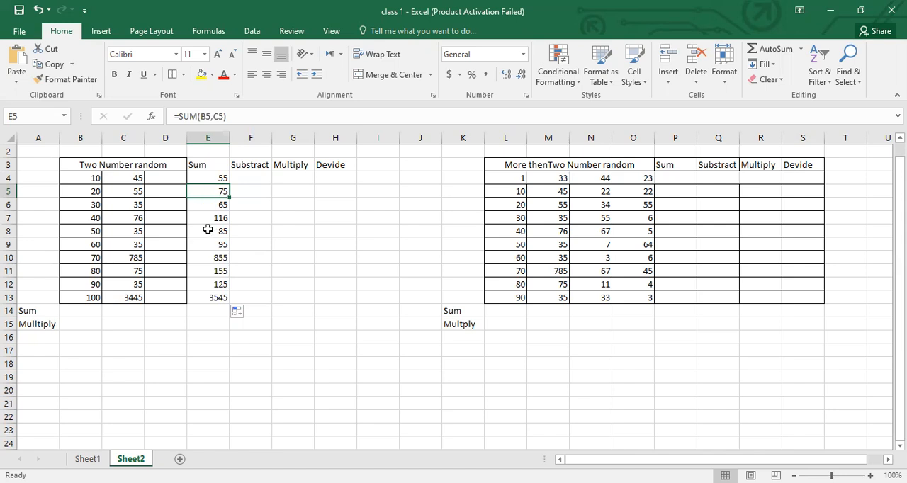
left_click(203, 178)
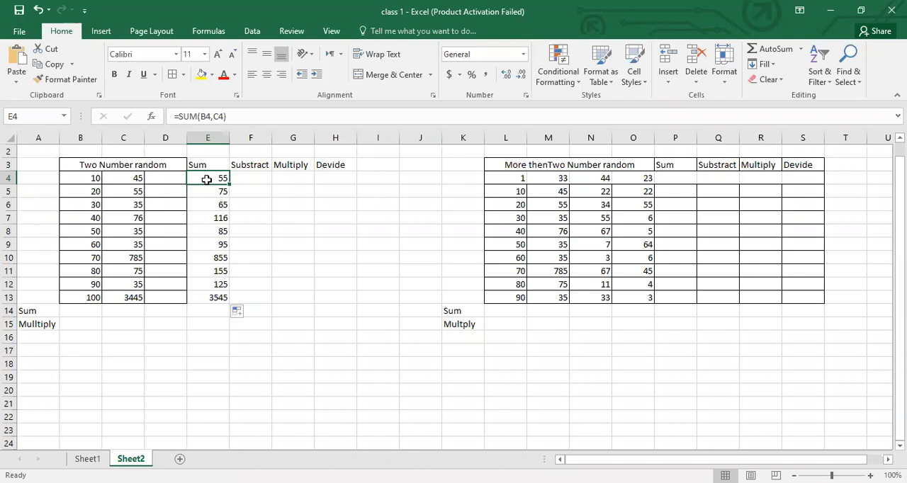
- Enter =SUM(B4,-C4) in F4 under the Substract heading and fill it down through F13
left_click(249, 182)
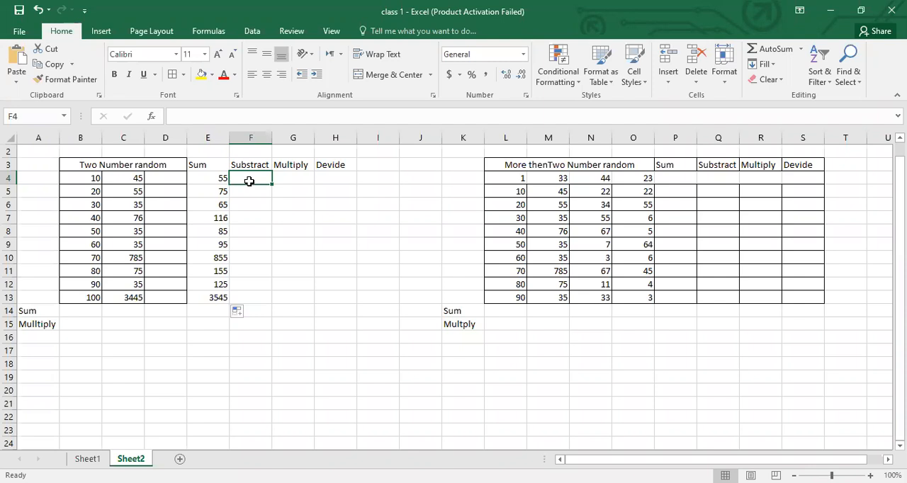
type("=")
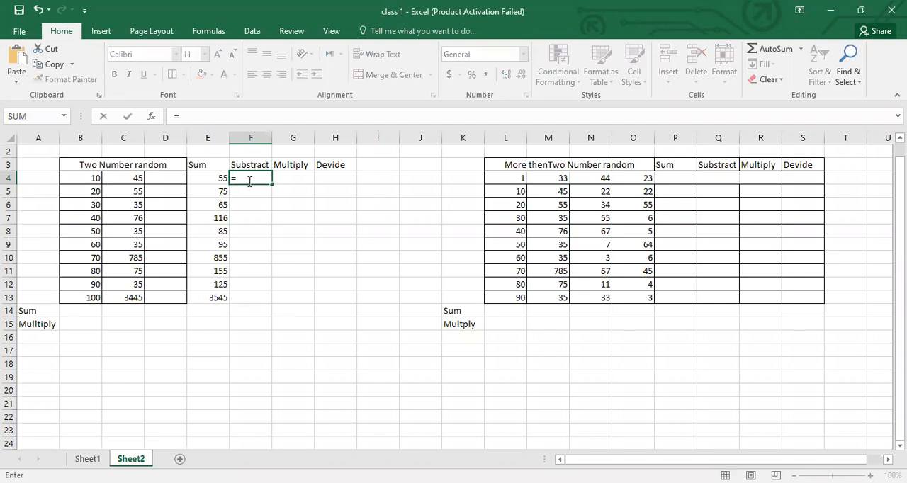
type("sum")
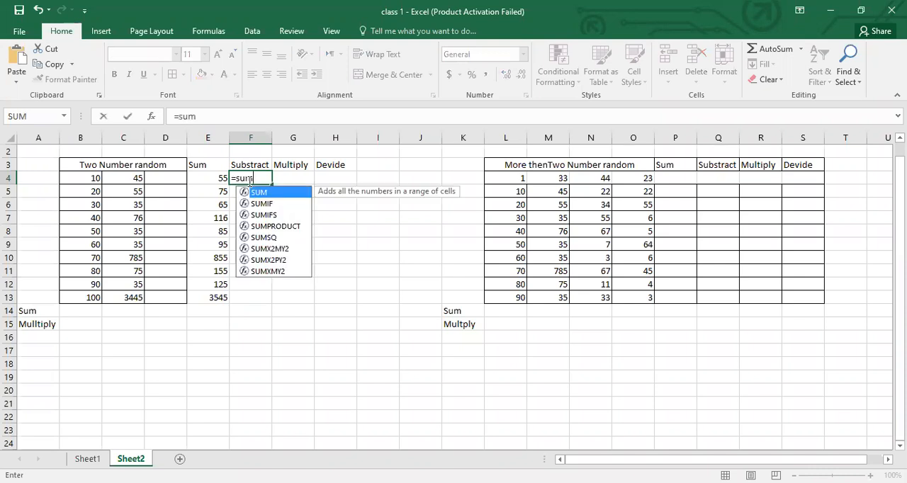
type("(")
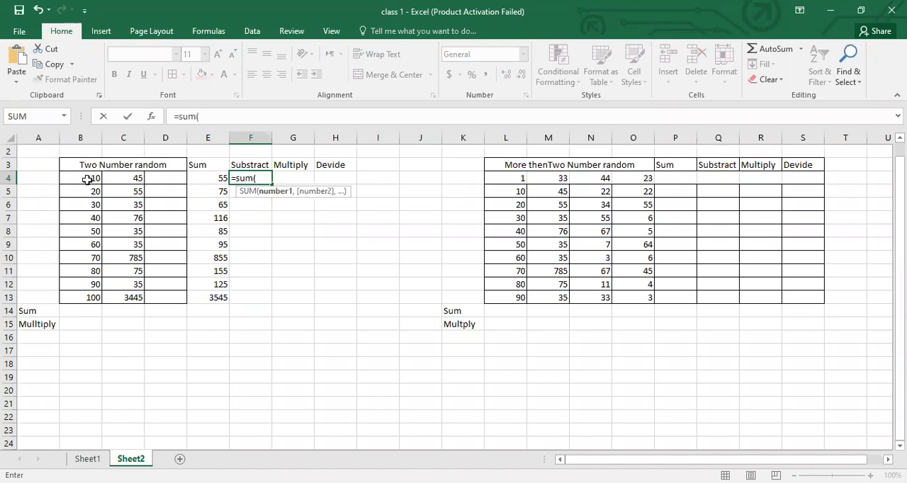
left_click(87, 180)
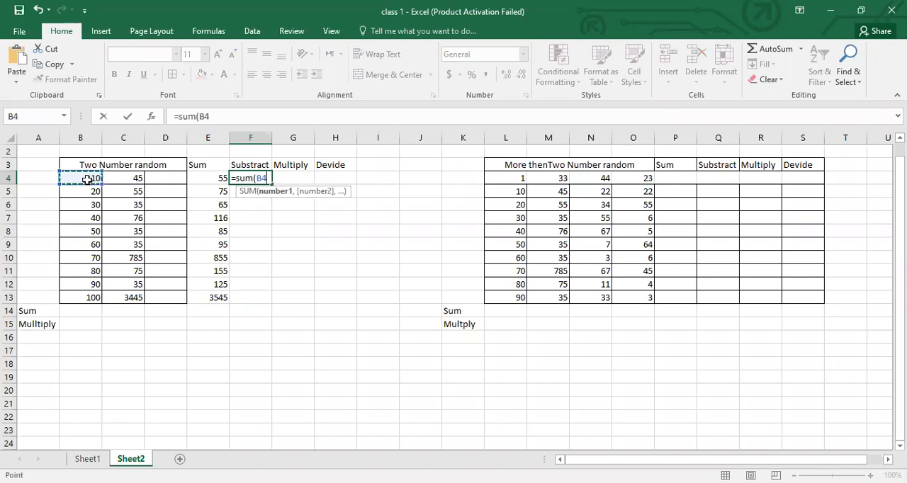
type(",")
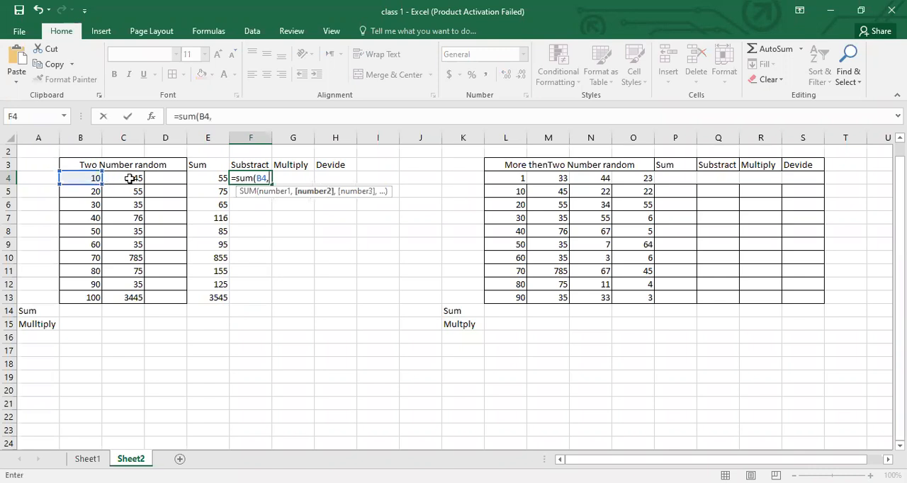
type("-")
left_click(131, 179)
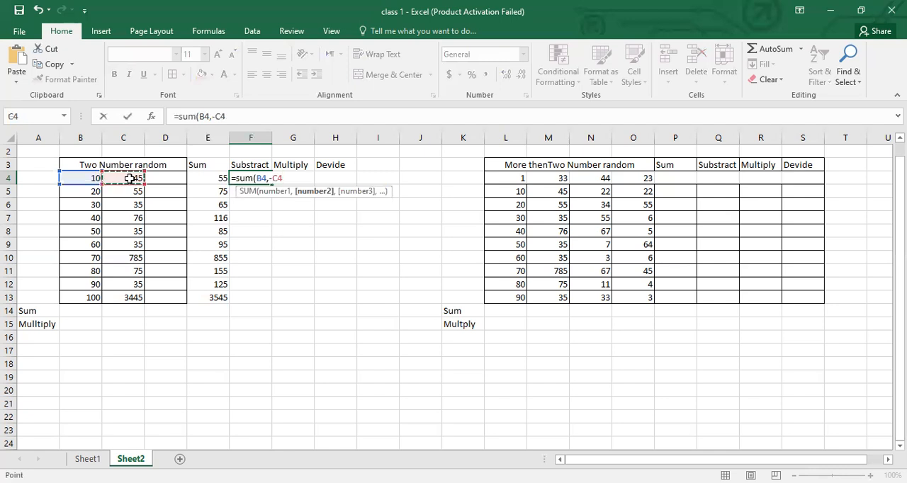
key("Return")
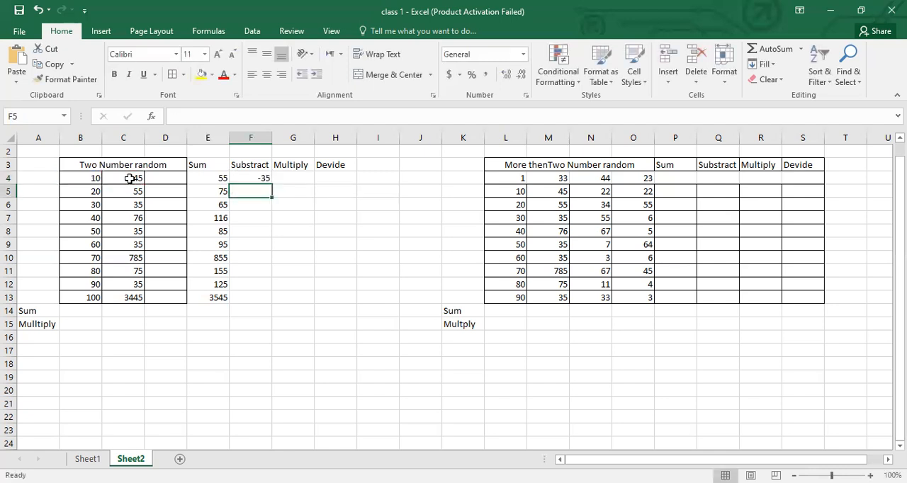
left_click(248, 178)
left_click_drag(273, 186, 272, 301)
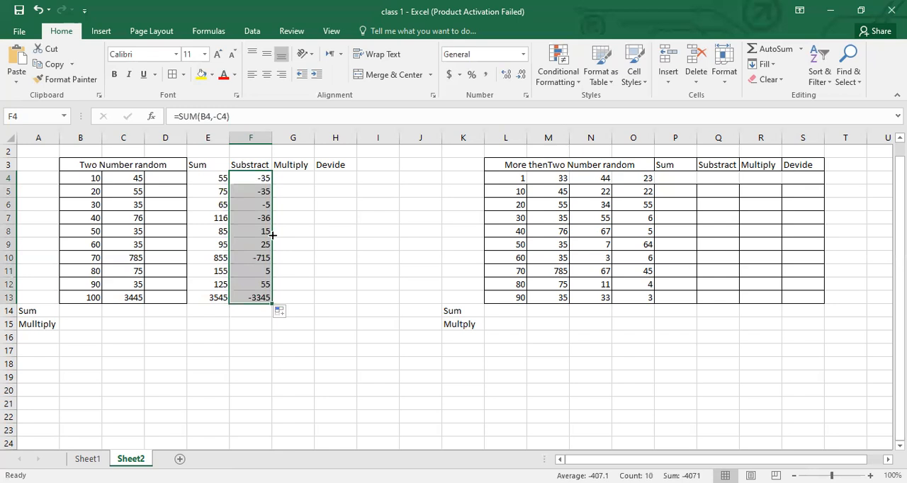
- Enter =PRODUCT(B4,C4) in G4, the first row under the two-number table's Multiply heading, and reselect the cell
left_click(305, 180)
type("=")
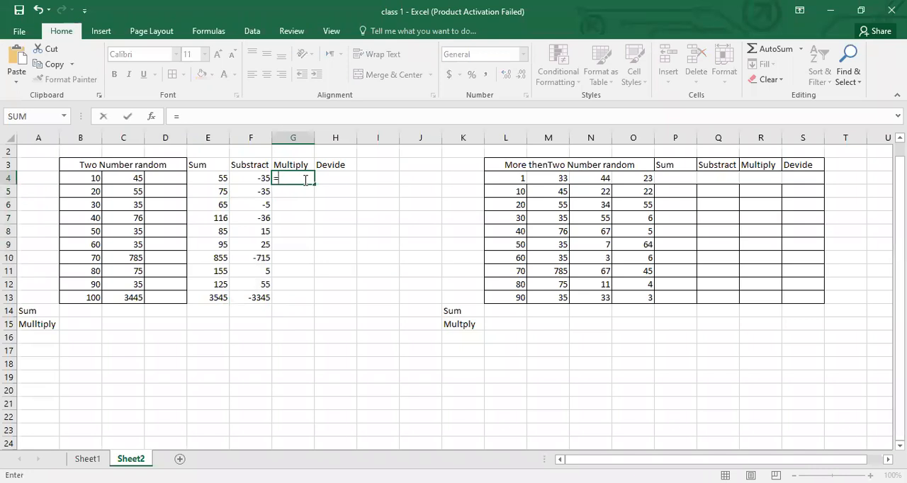
type("producy(")
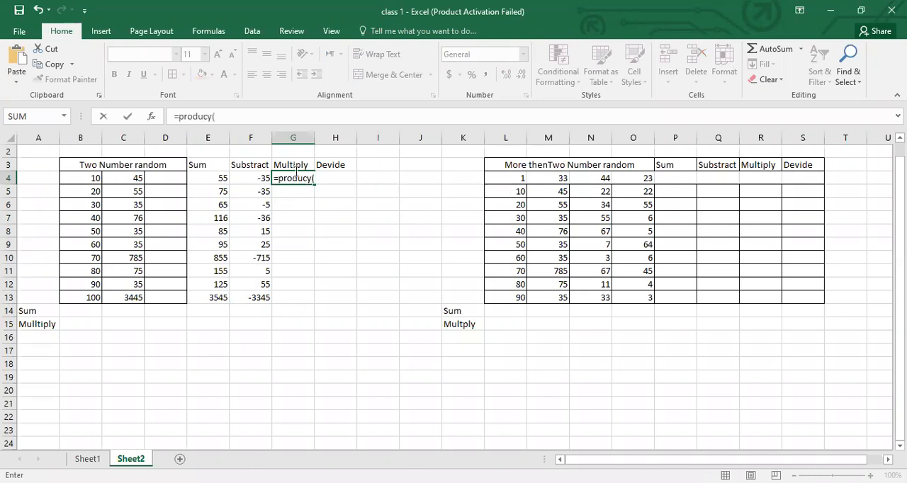
left_click(212, 117)
key("BackSpace")
type("t")
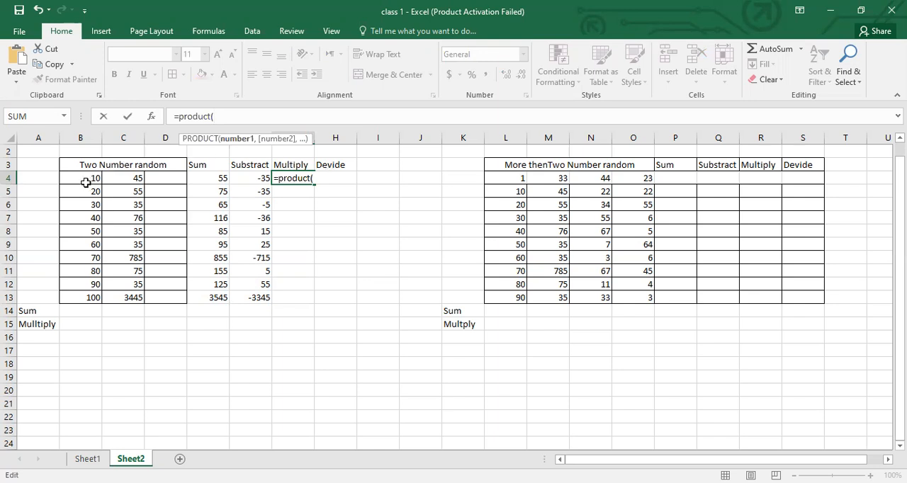
left_click(83, 180)
type(",")
left_click(120, 183)
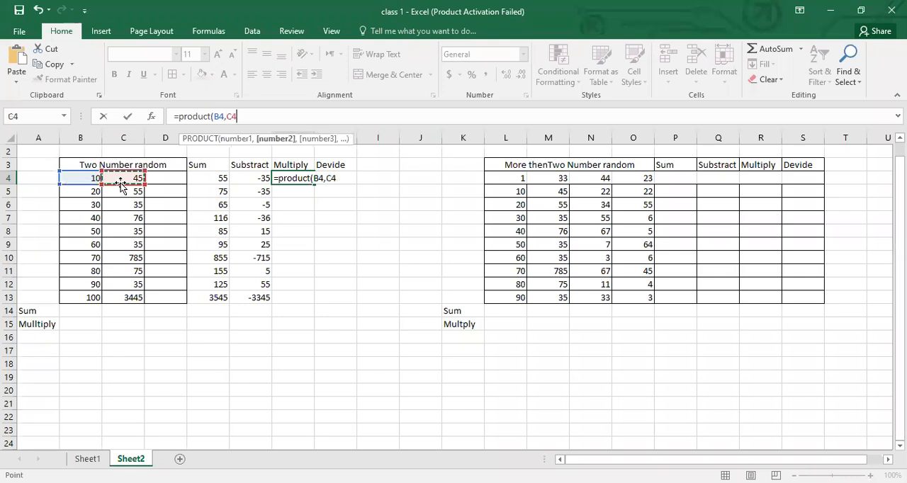
type(")")
key("Return")
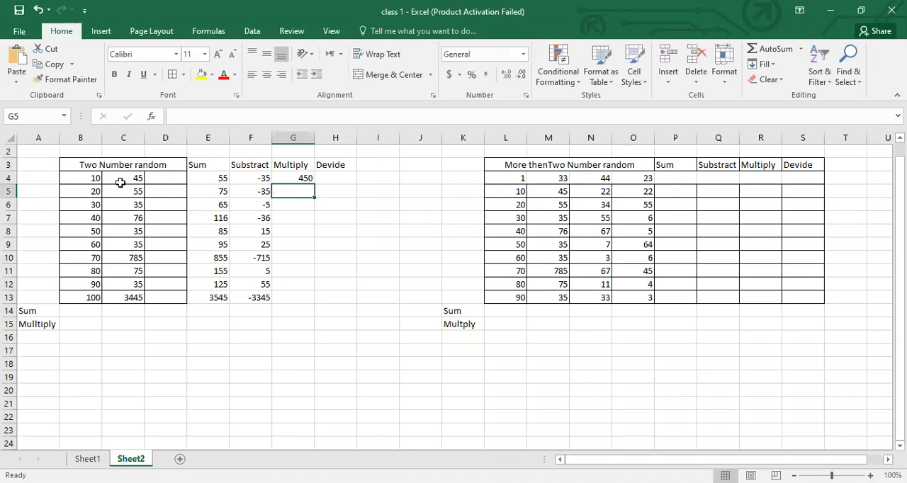
left_click(287, 179)
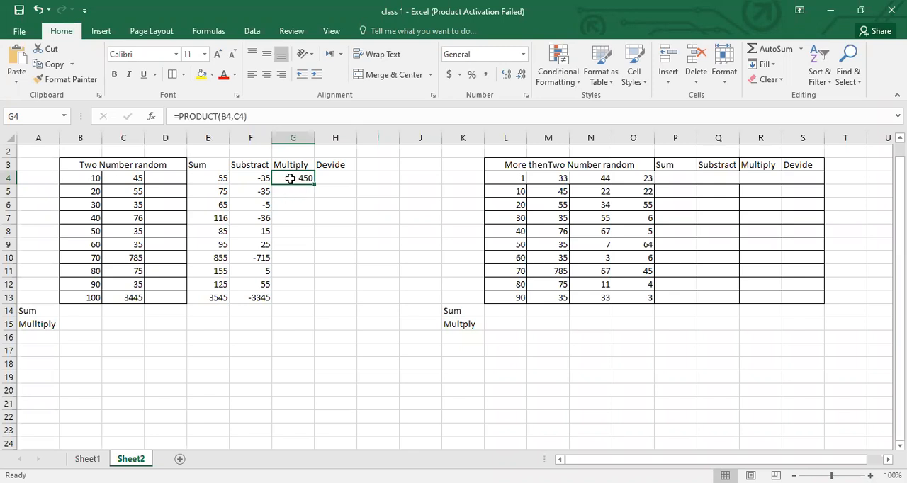
- Fill the PRODUCT formula from G4 down through G13 under the two-number table's Multiply heading
left_click_drag(313, 184, 316, 243)
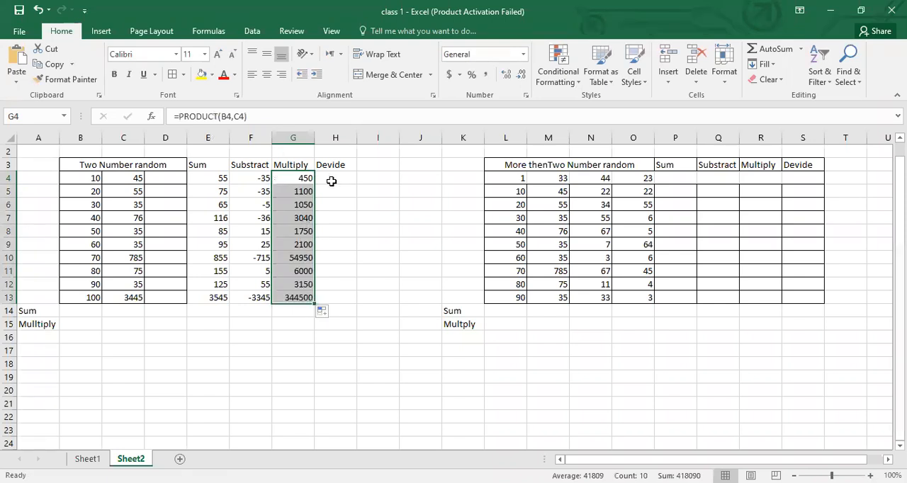
left_click(290, 183)
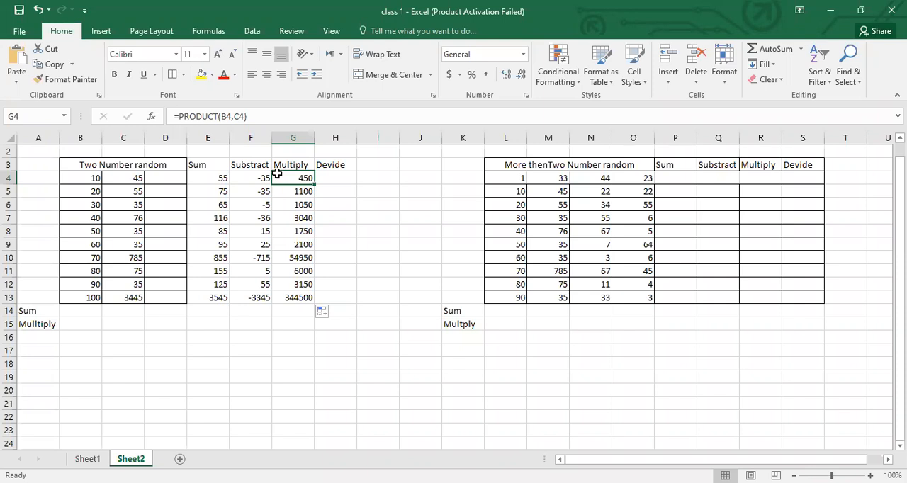
left_click(337, 182)
left_click(305, 178)
left_click_drag(315, 183, 317, 301)
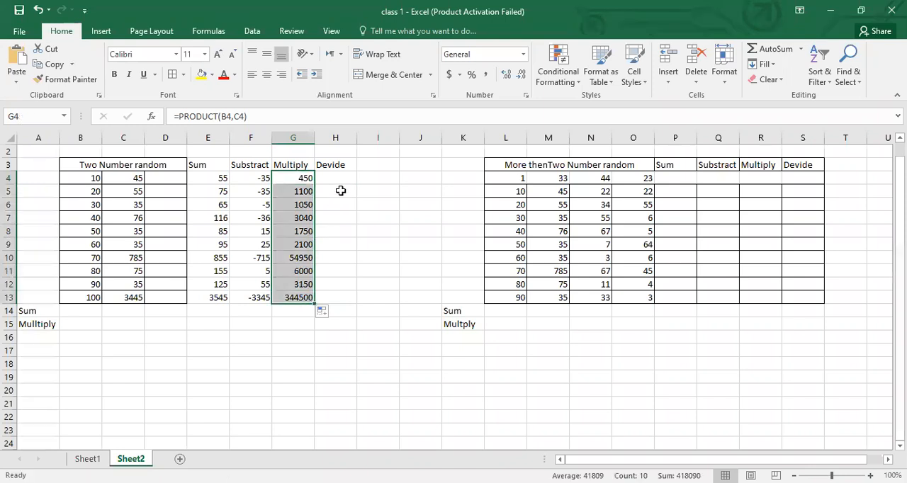
- Enter =B4/C4 in H4 under the two-number table's Devide heading and fill it down through H13
left_click(343, 180)
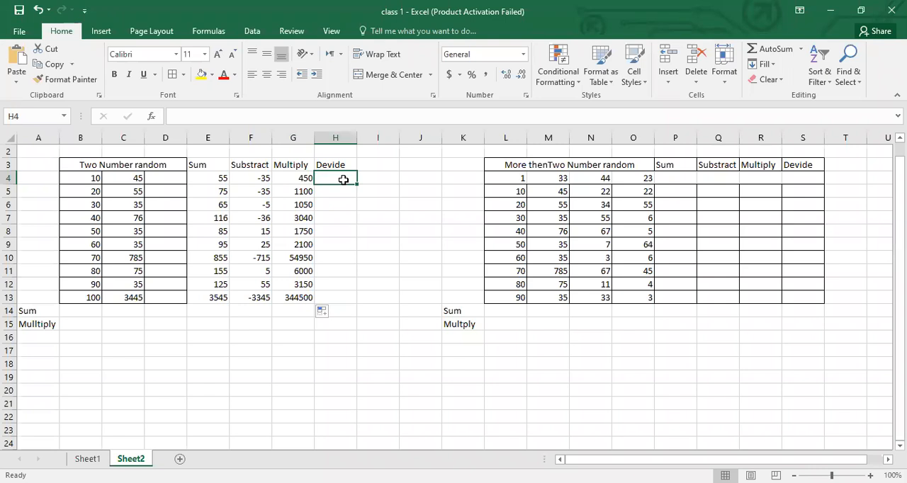
type("=")
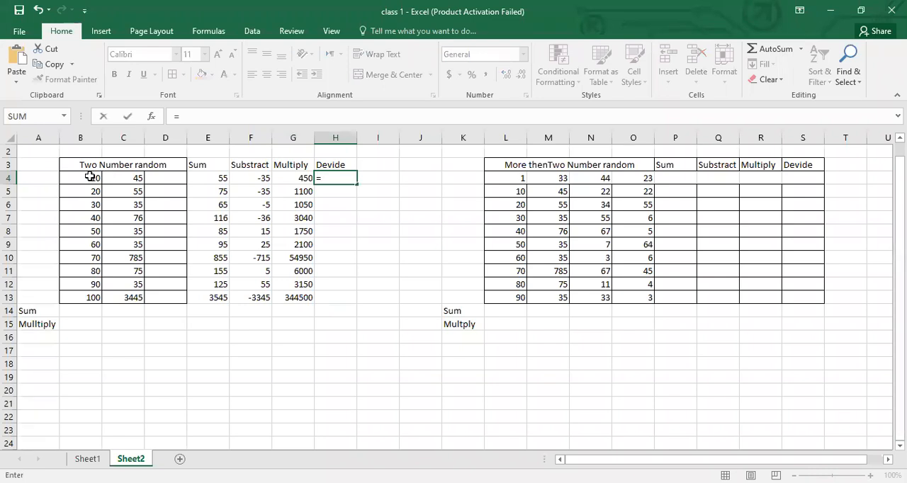
left_click(90, 176)
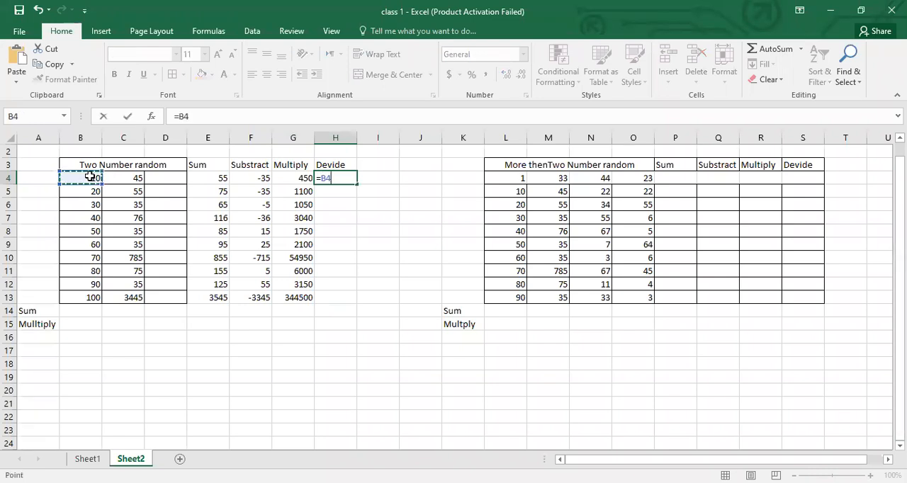
type("/")
left_click(122, 177)
key("Return")
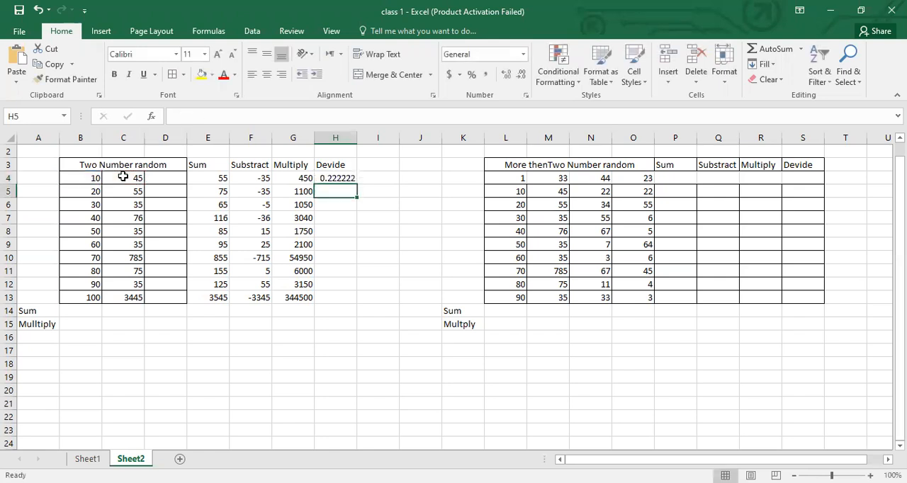
left_click(345, 178)
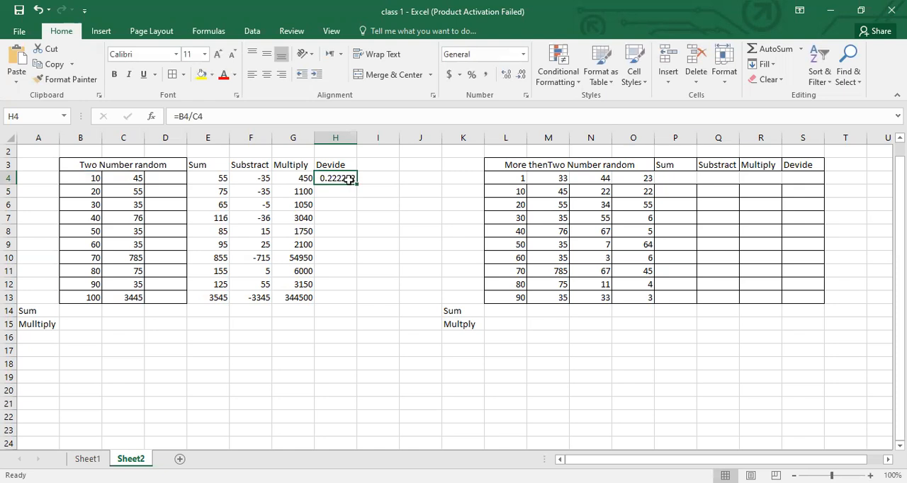
left_click_drag(357, 183, 358, 228)
left_click(221, 351)
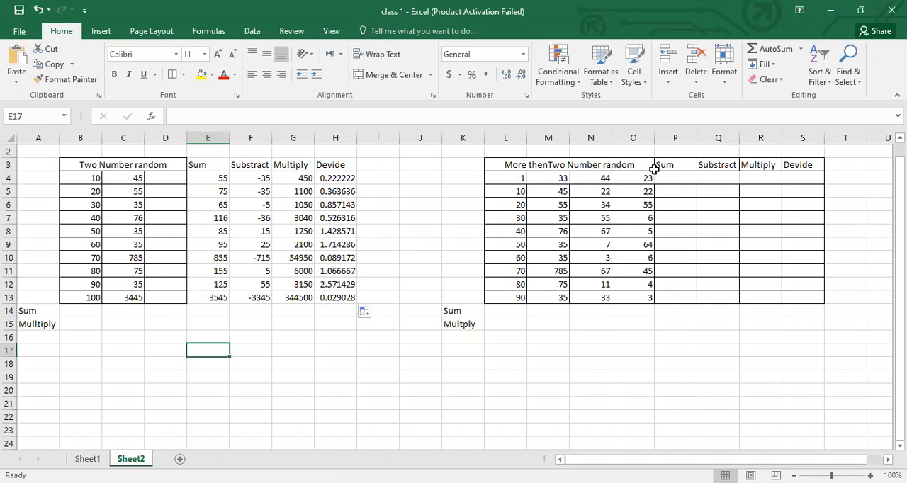
- Enter =SUM(L4,M4,N4,O4) in P4, the first row under the Sum heading of the table with more than two numbers
left_click(677, 179)
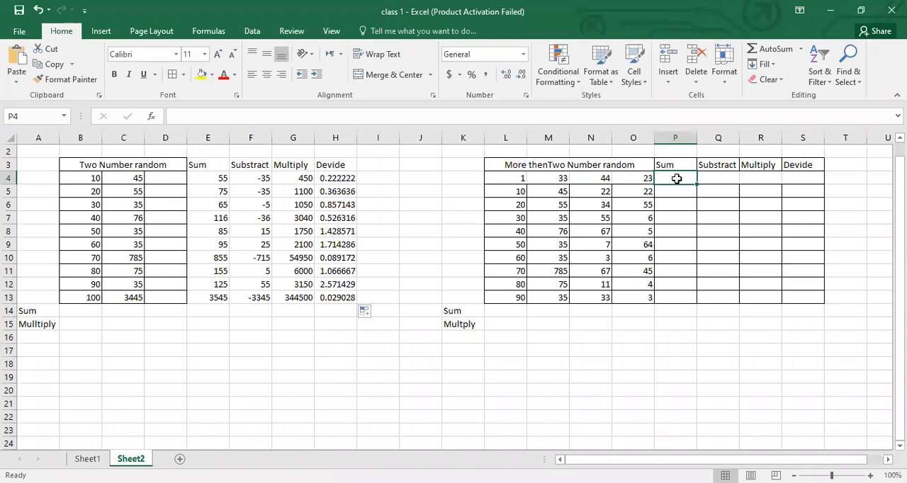
type("=s")
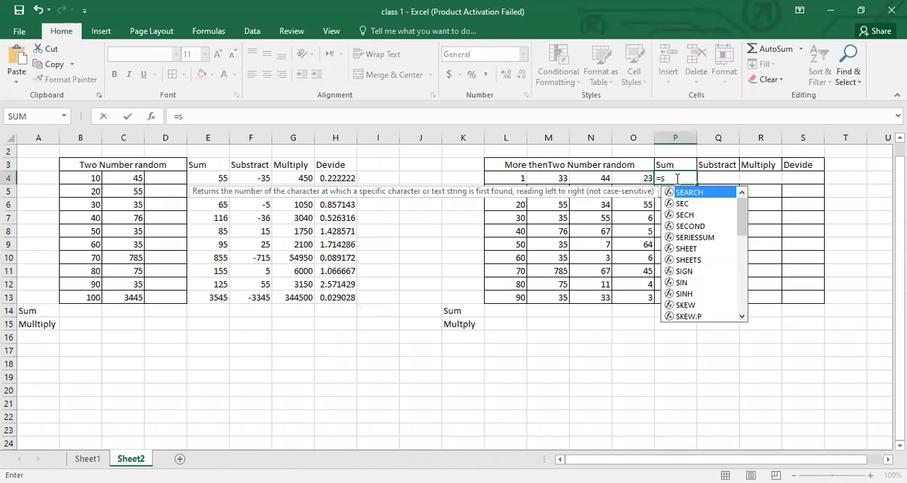
type("um(")
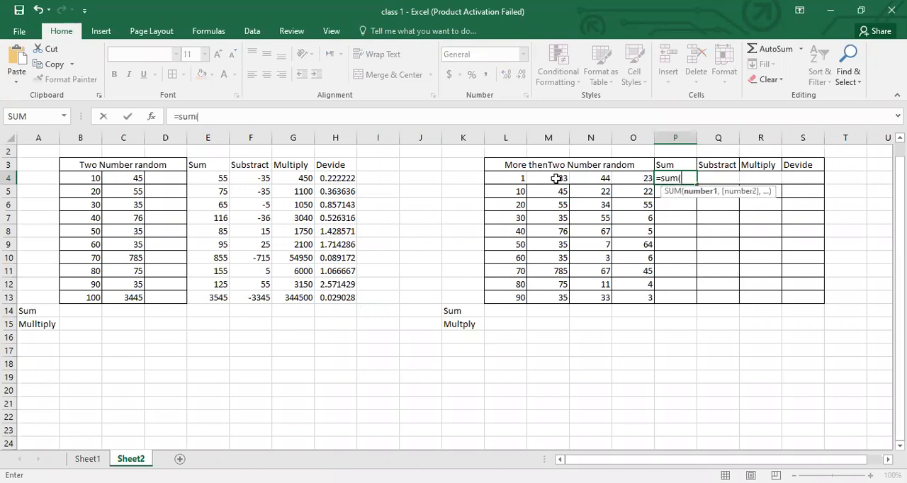
left_click(520, 180)
type(",")
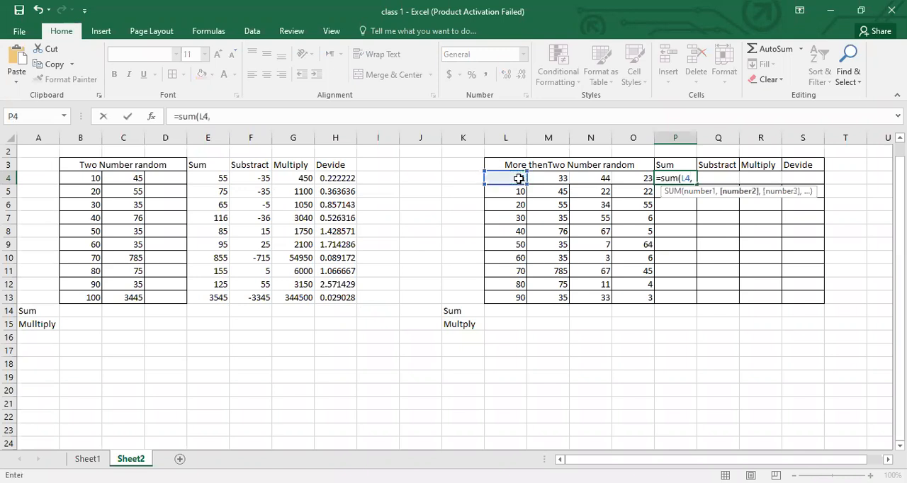
left_click(545, 178)
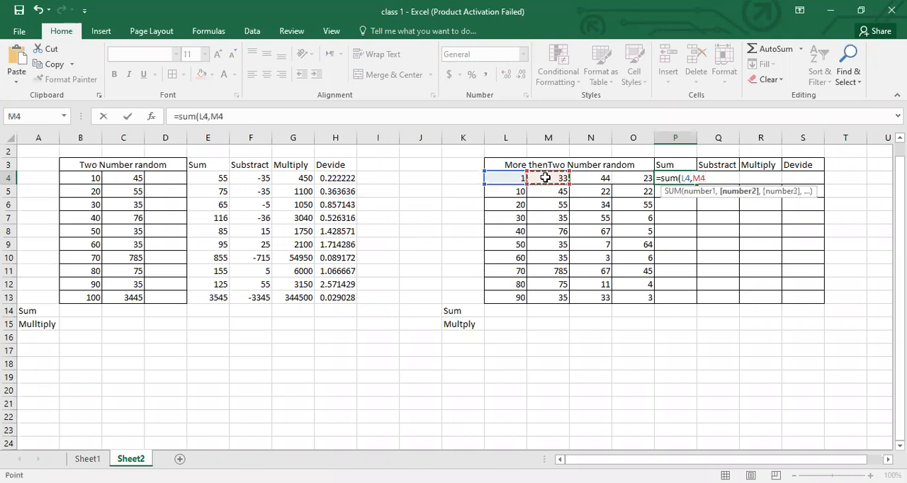
type(",")
left_click(588, 177)
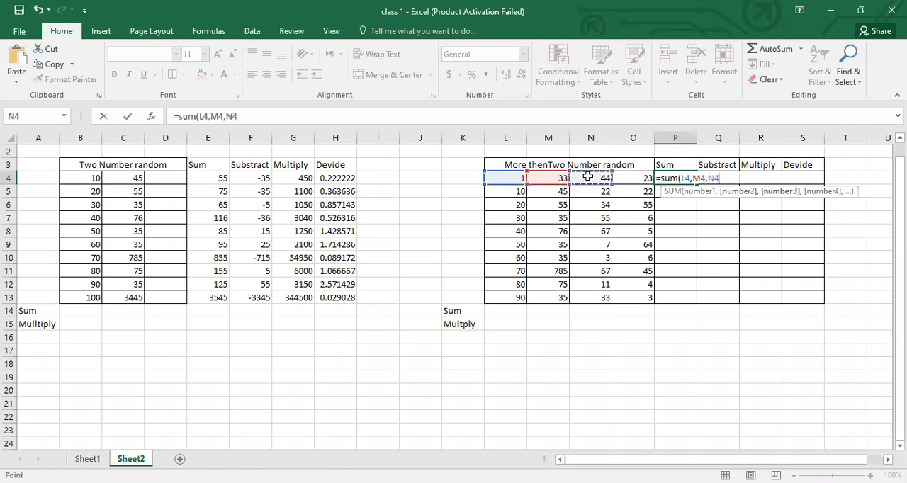
type(",")
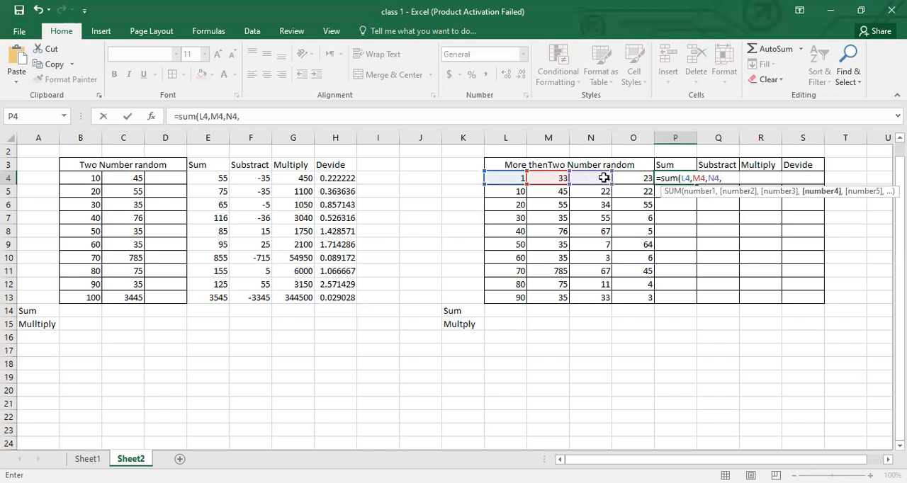
left_click(630, 177)
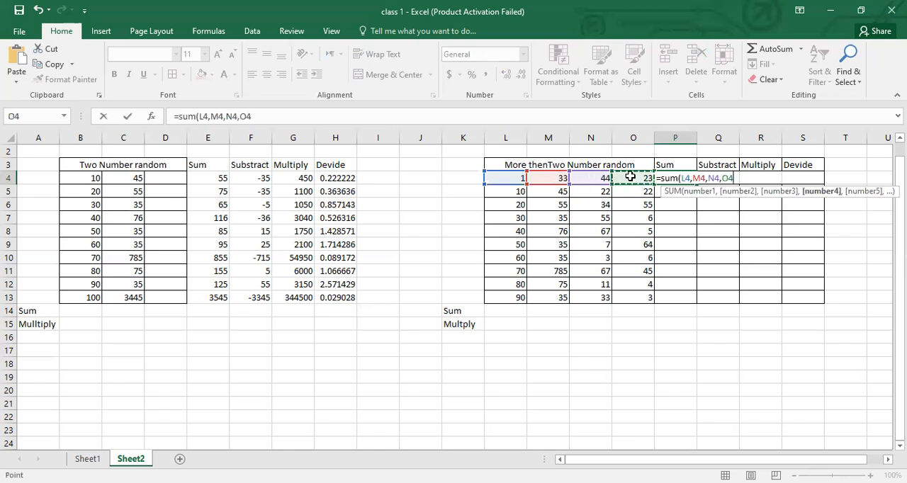
type(")")
key("Return")
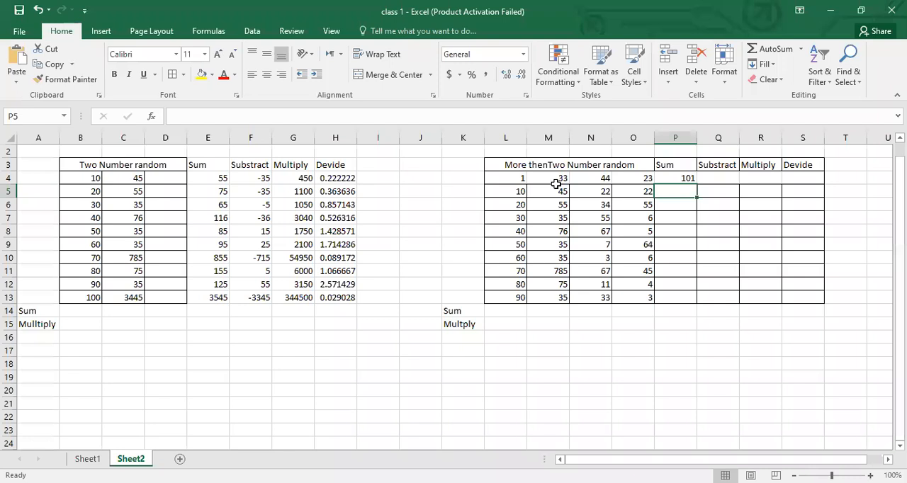
- Replace the separate cell arguments in P4's SUM formula with a range so that it reads =SUM(L4:O4), and reselect the cell
left_click(670, 180)
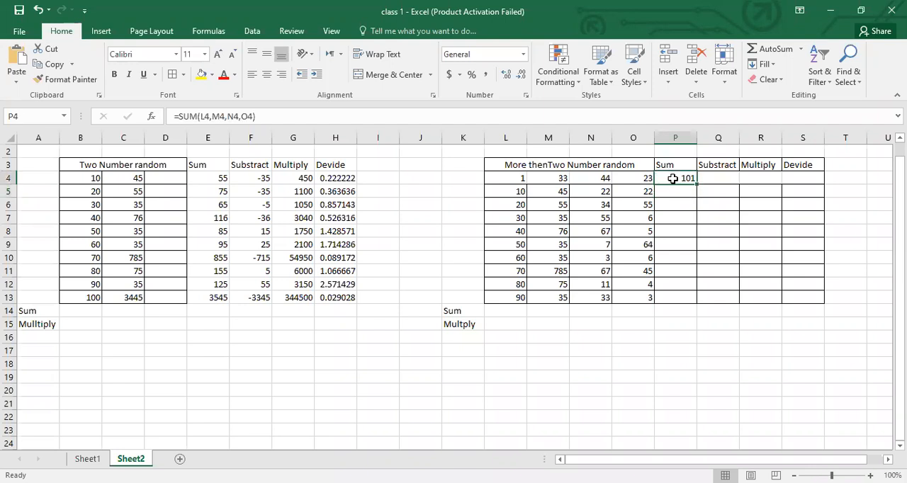
left_click(259, 119)
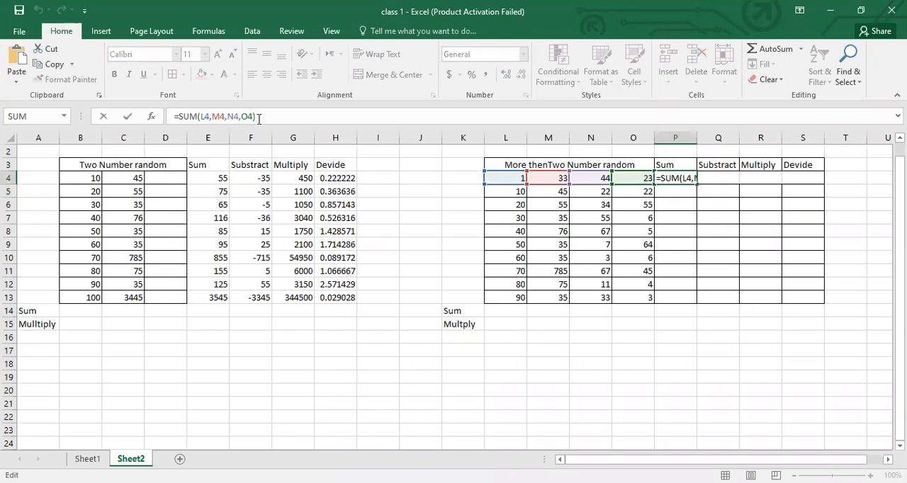
key("BackSpace")
key("BackSpace")
key("BackSpace")
key("BackSpace")
key("BackSpace")
key("BackSpace")
key("BackSpace")
key("BackSpace")
key("BackSpace")
key("BackSpace")
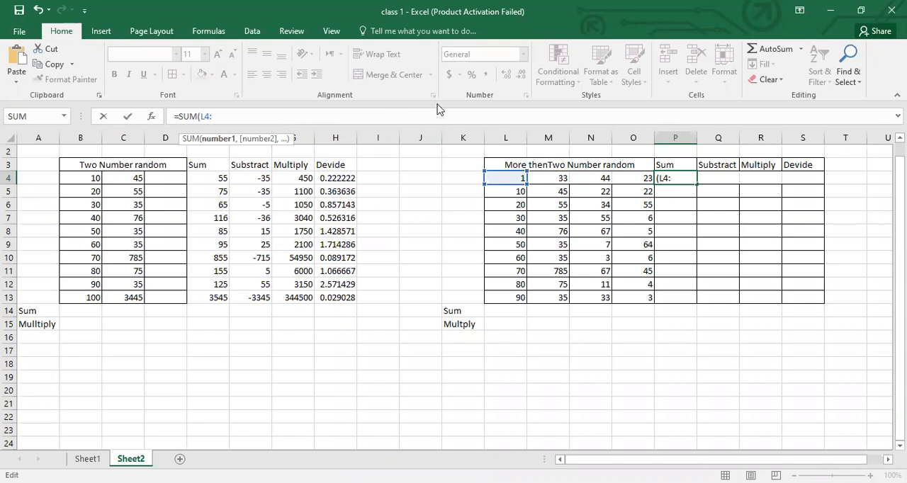
left_click(637, 178)
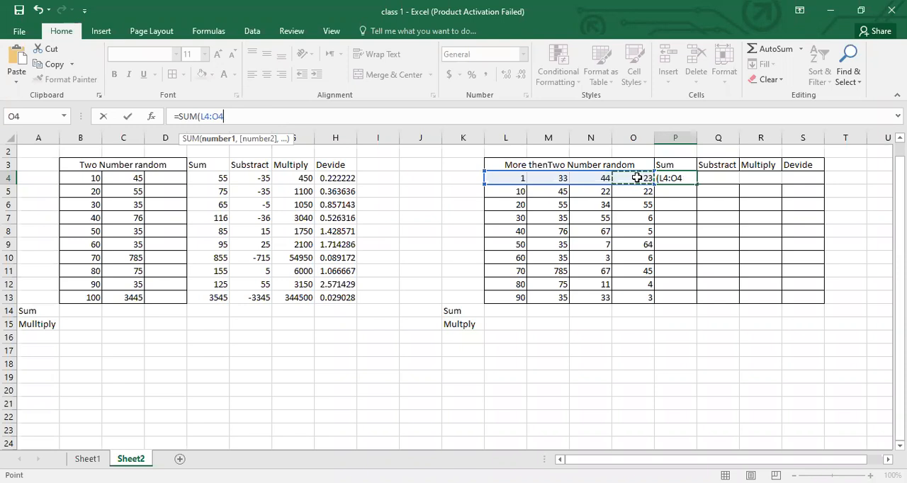
key("Return")
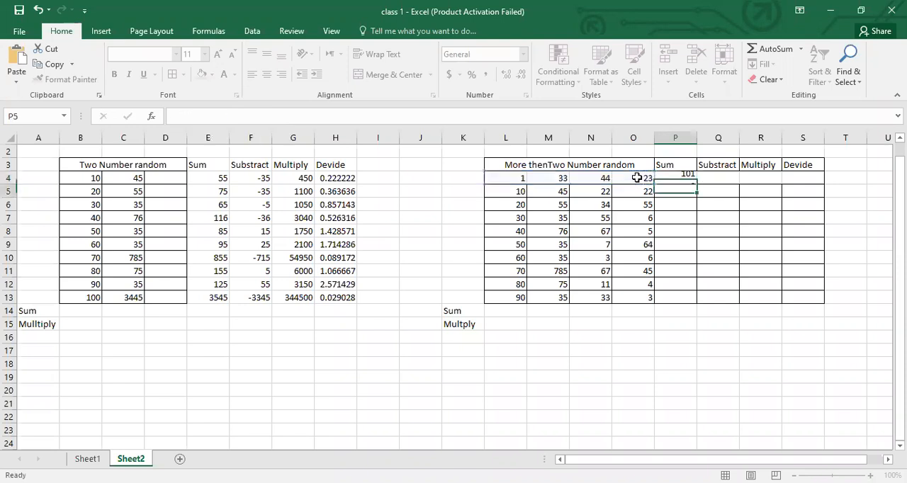
left_click(683, 179)
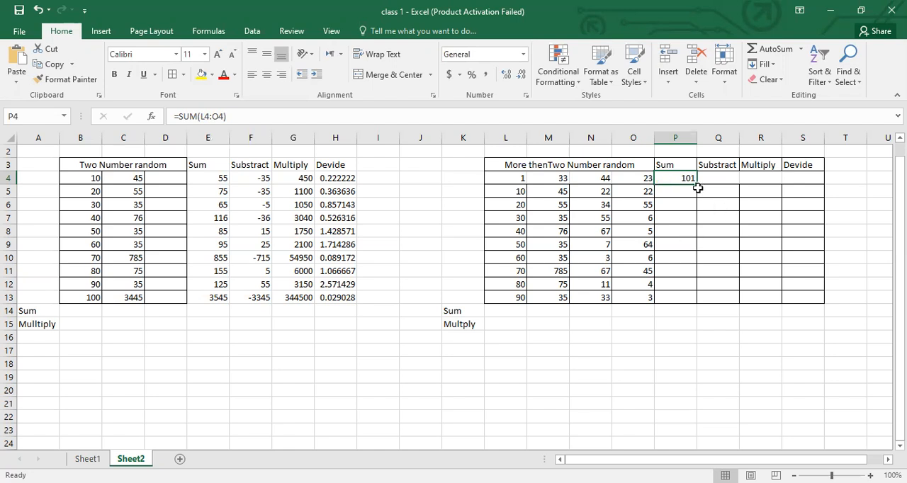
left_click(718, 179)
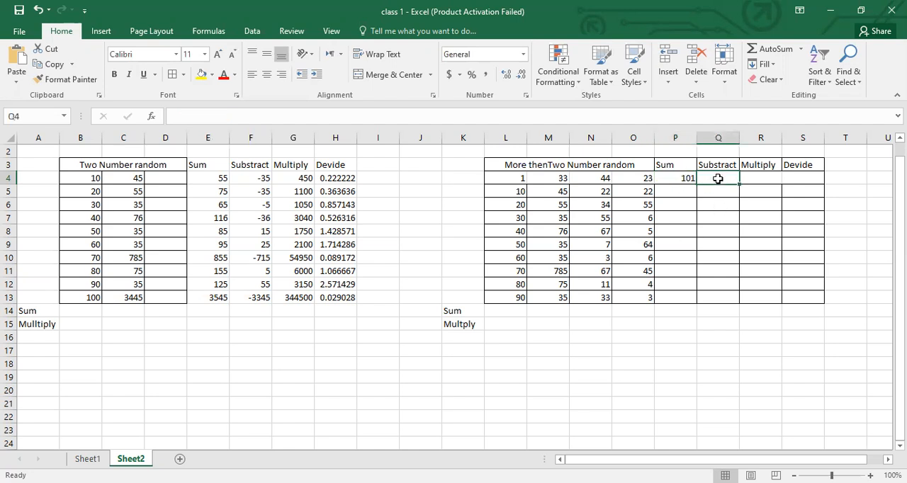
type("=")
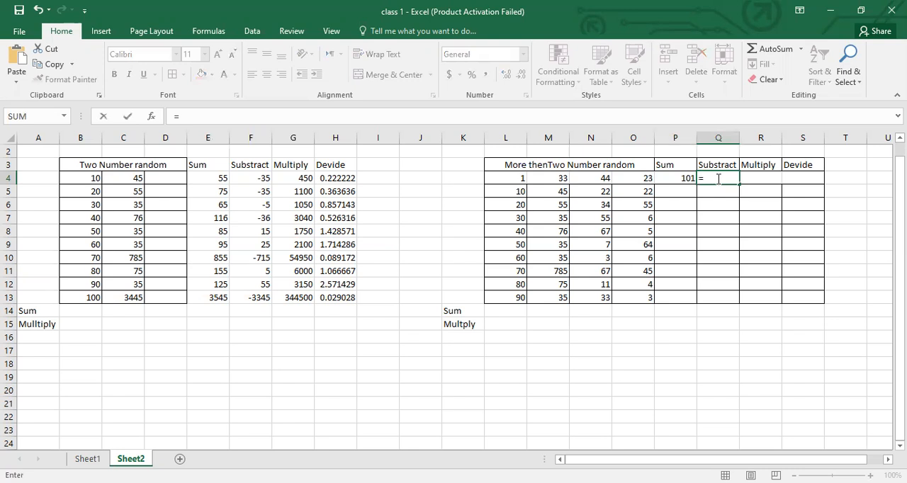
type("sum")
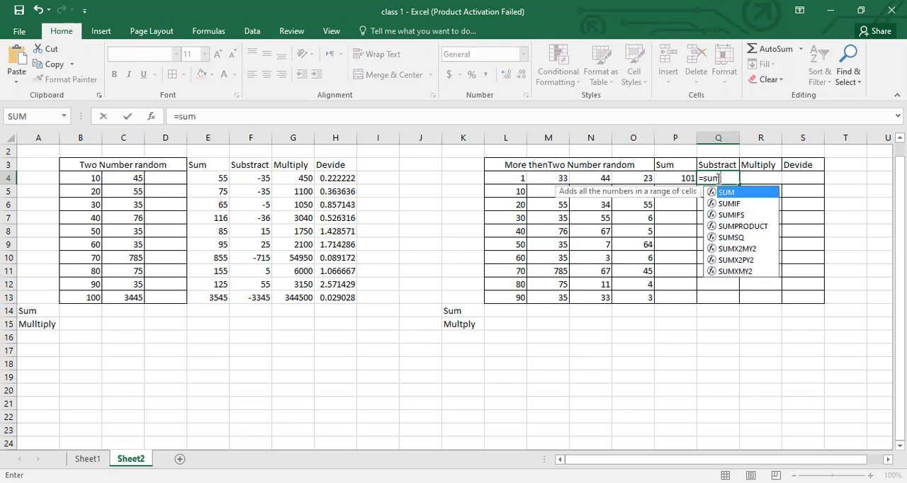
type("(")
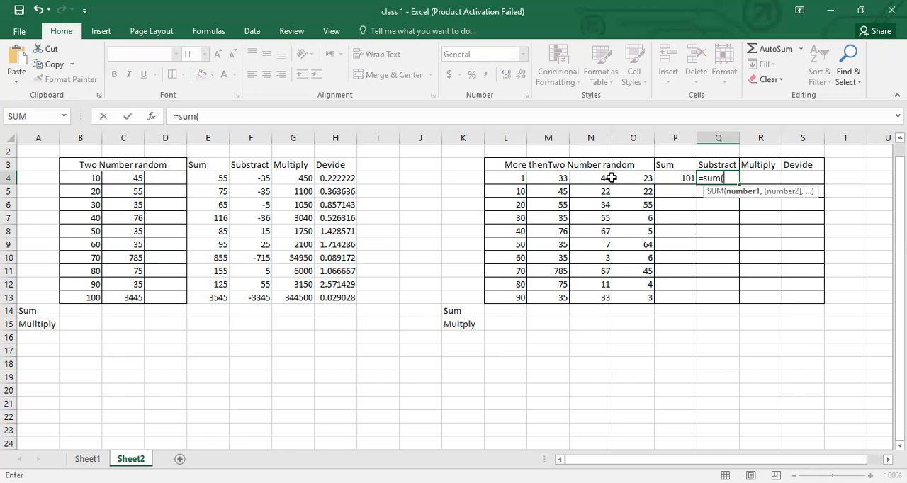
key("Escape")
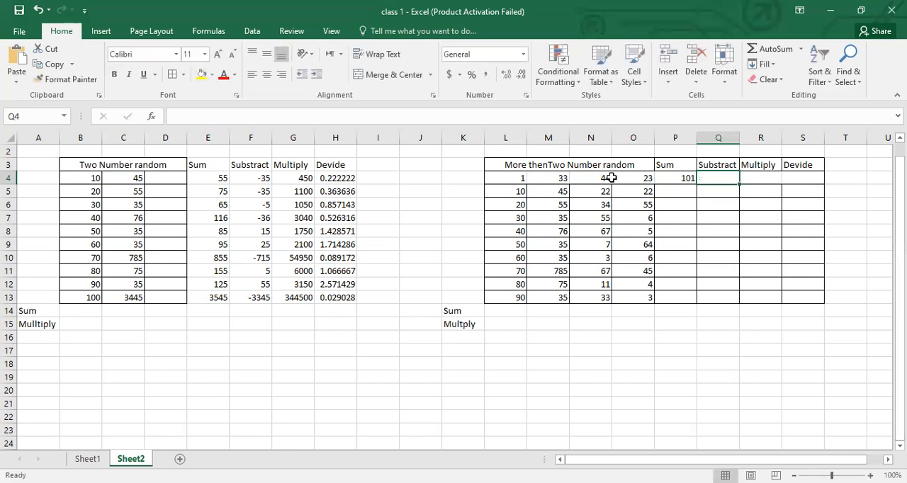
- Enter =PRODUCT(L4:O4) in R4, the first row under the Multiply heading of the table with more than two numbers
left_click(755, 178)
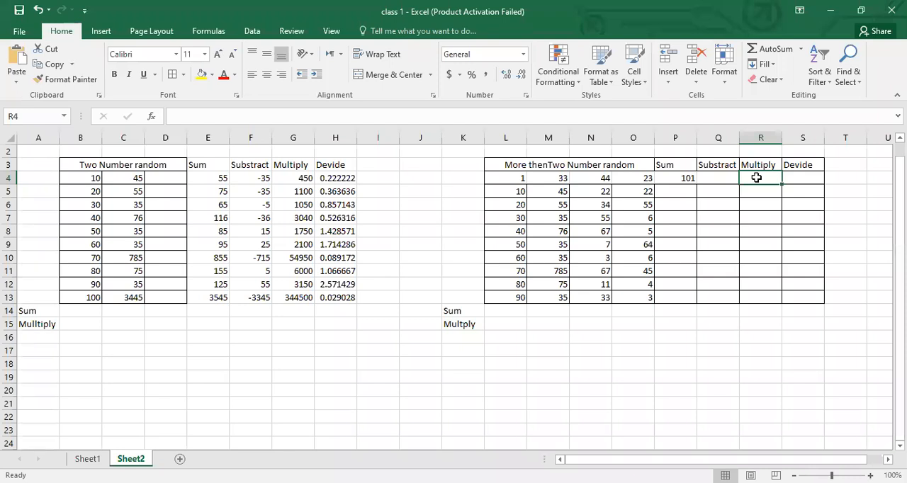
left_click(559, 179)
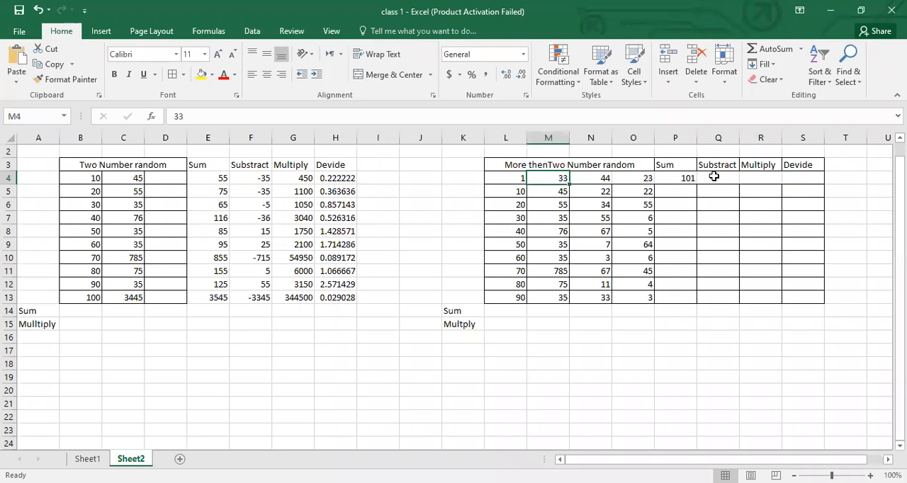
left_click(750, 178)
type("=")
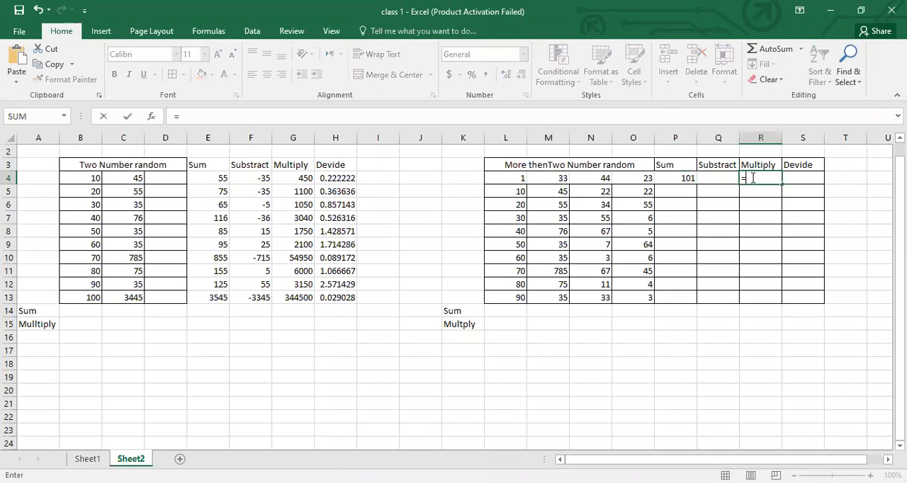
type("p")
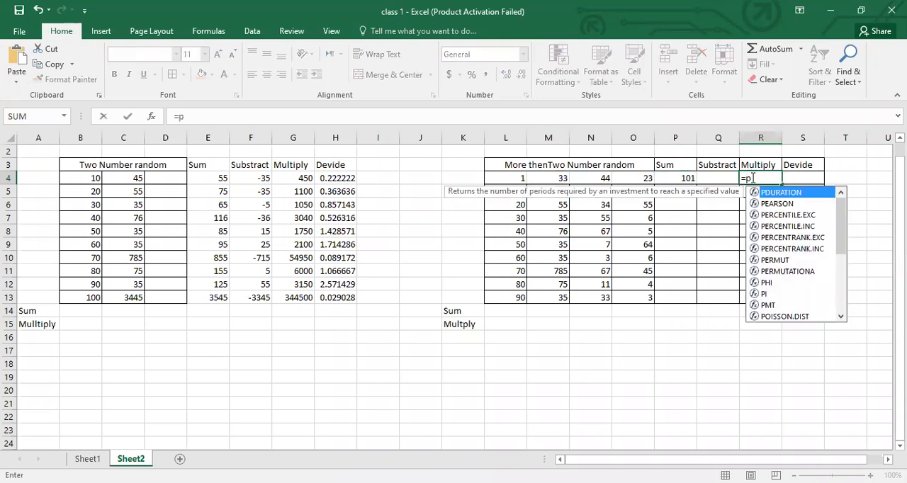
type("roduct")
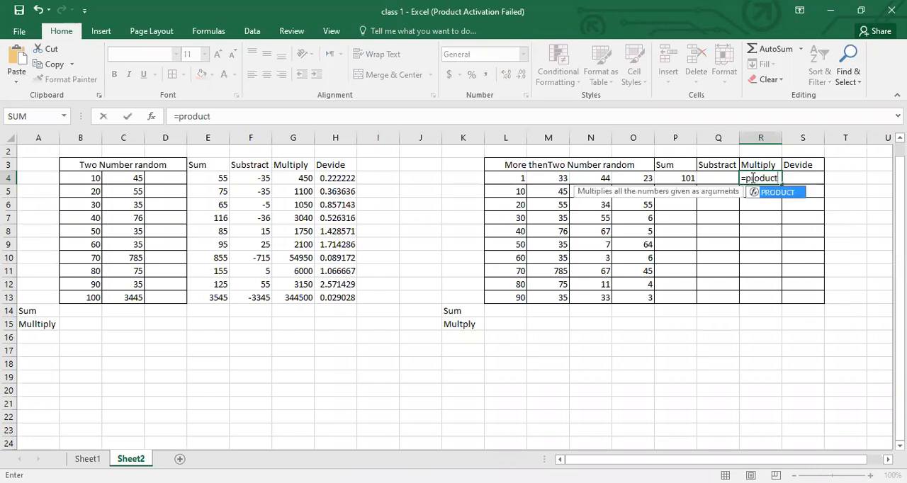
type("(")
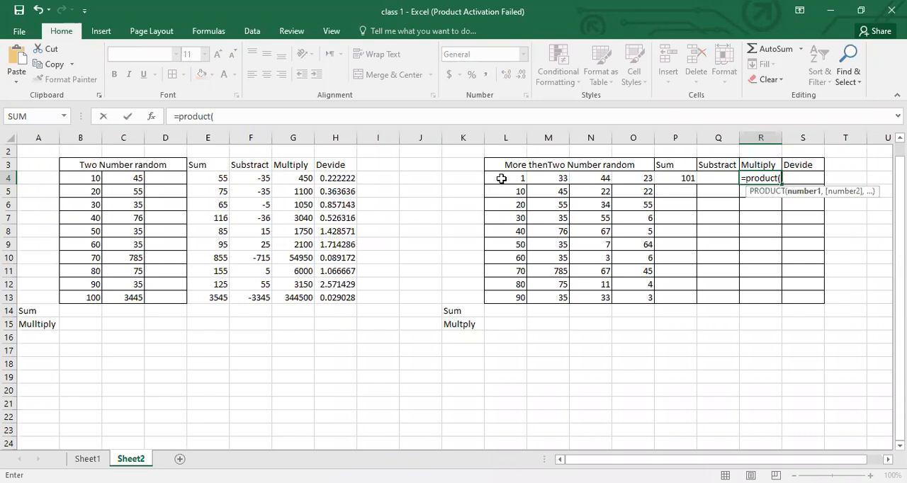
left_click(501, 178)
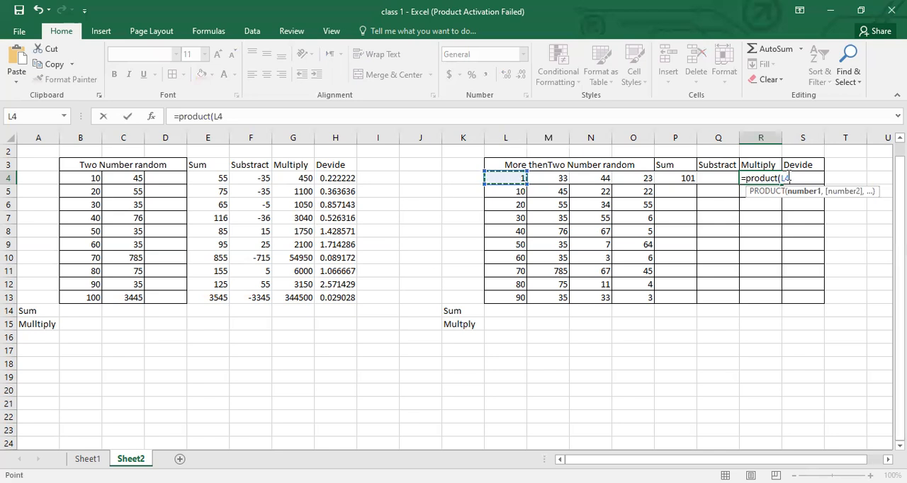
key("F8")
key("F8")
key("BackSpace")
key("BackSpace")
left_click(649, 178)
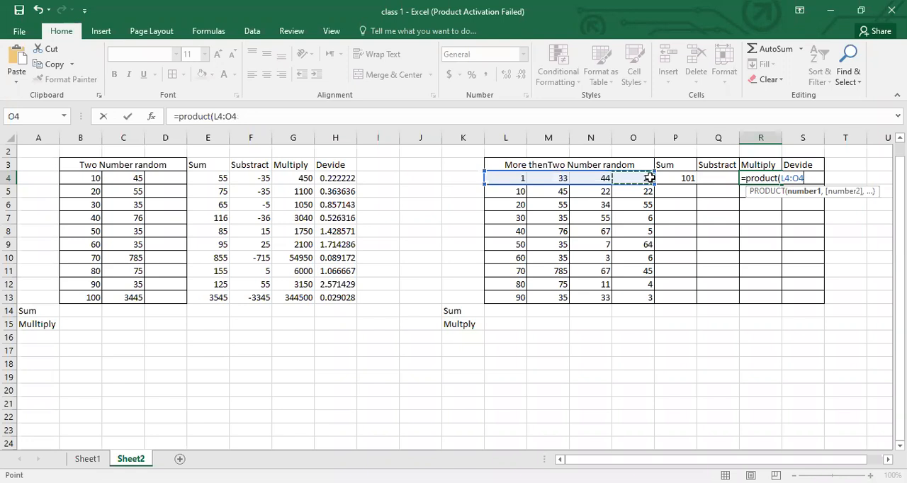
key("Return")
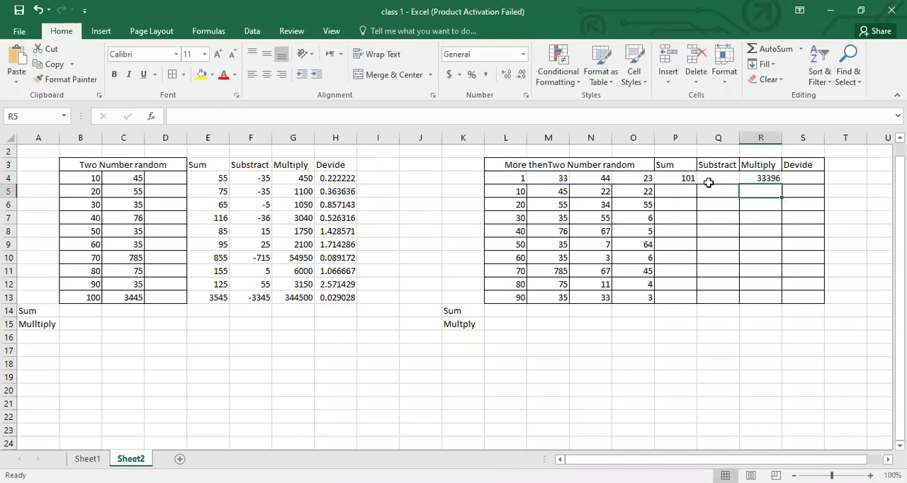
- Fill the SUM formula from P4 down through P13 and check the copied formulas in the rows below P4
left_click(802, 177)
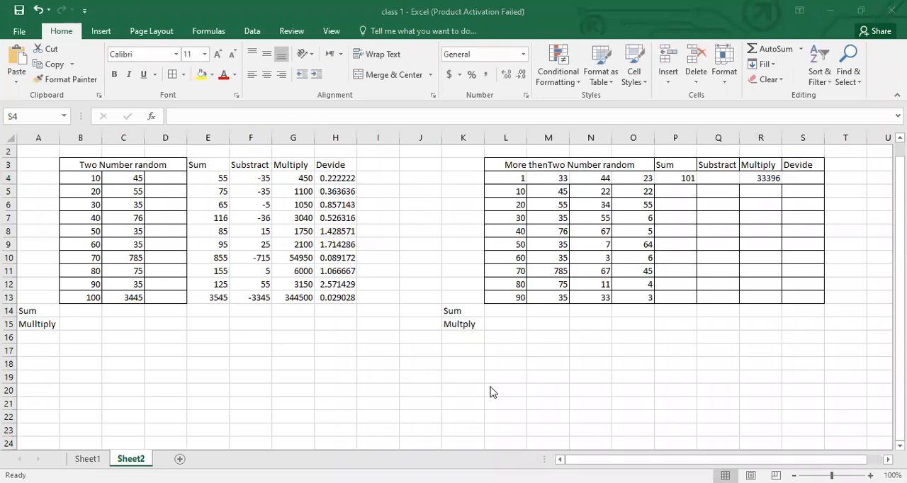
left_click(678, 176)
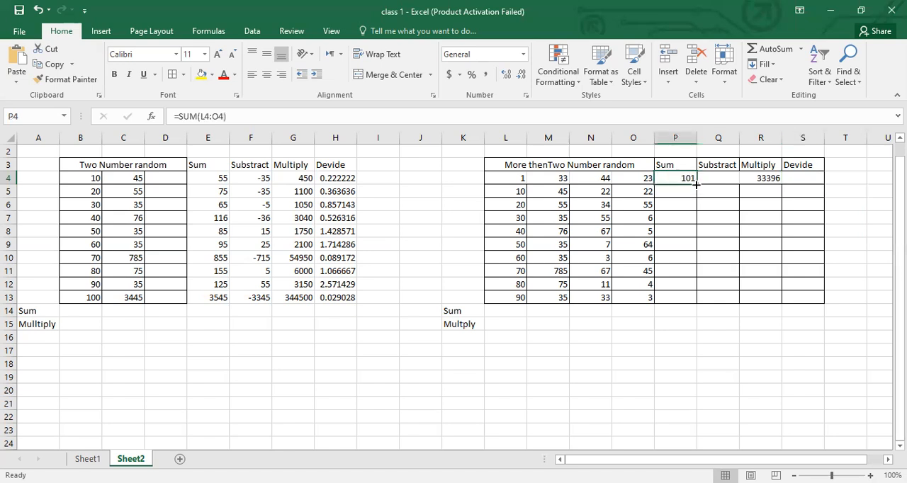
left_click_drag(697, 185, 698, 305)
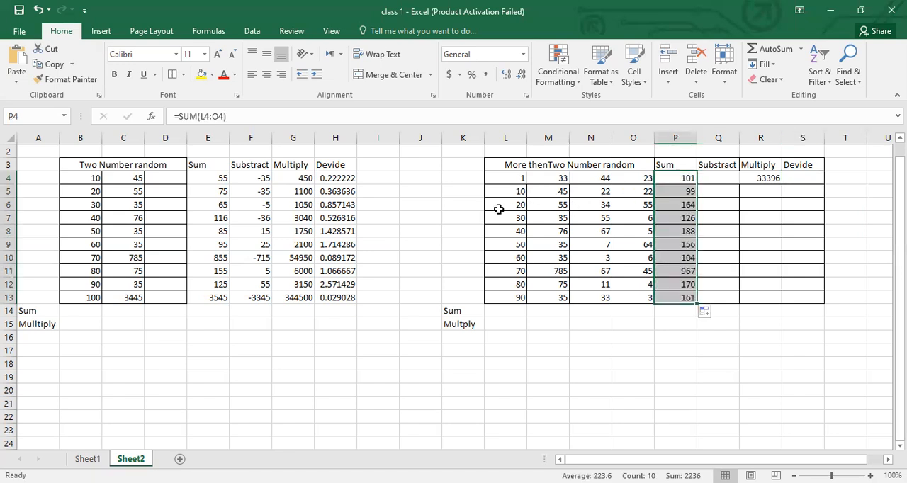
left_click(683, 192)
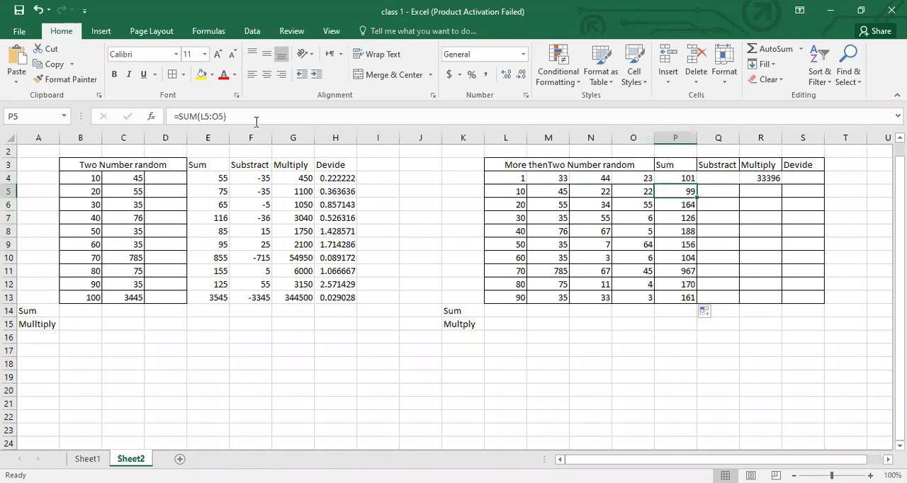
left_click(669, 178)
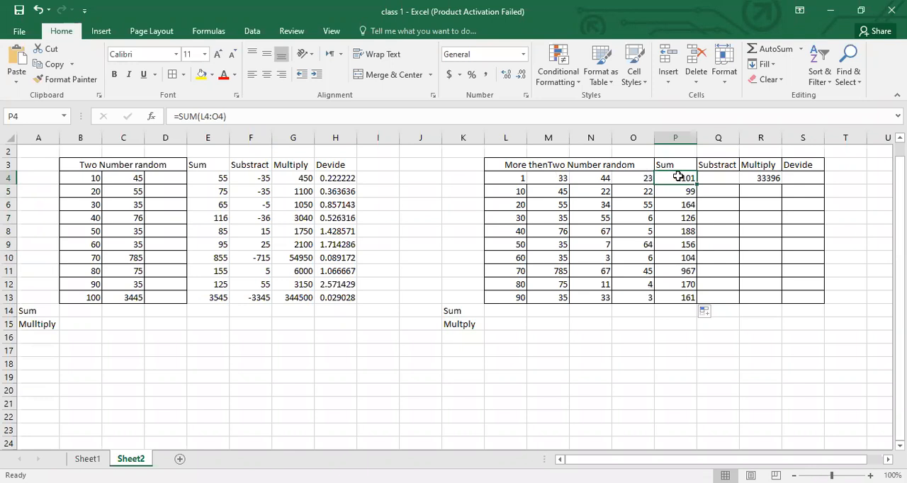
left_click_drag(697, 184, 694, 304)
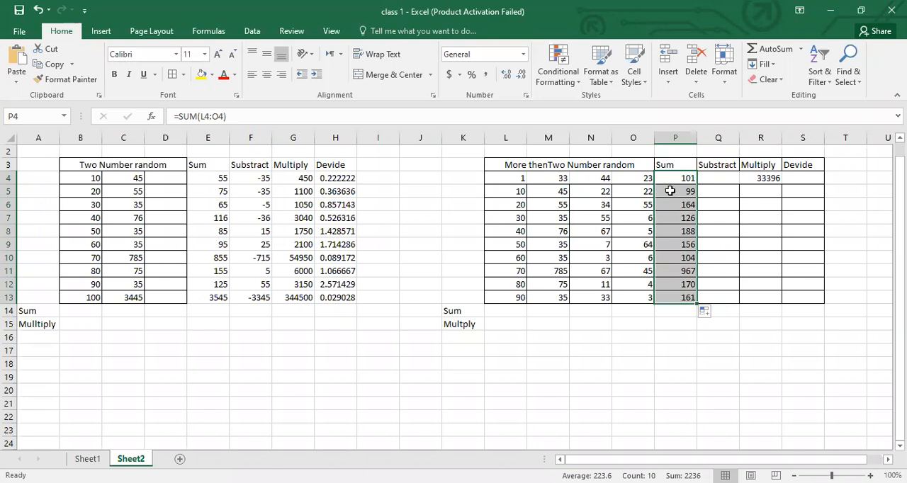
left_click(669, 196)
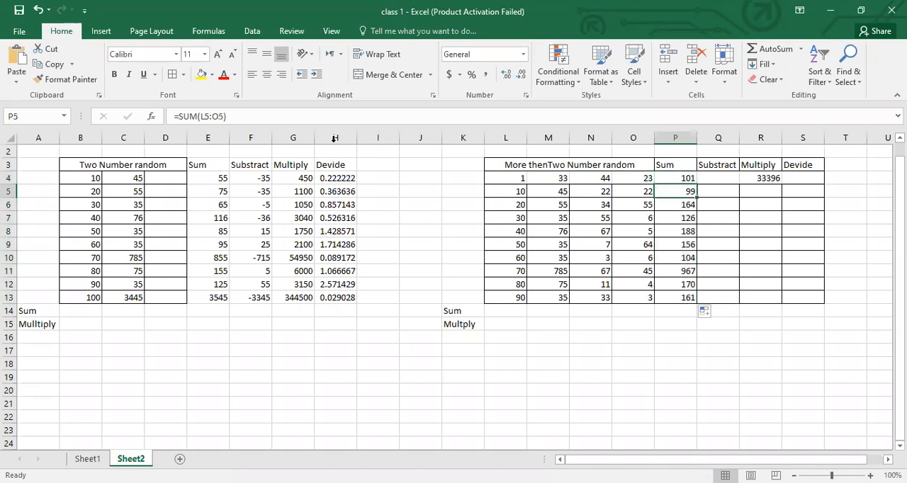
left_click(675, 209)
left_click(677, 217)
- Fill the PRODUCT formula from R4 down through R13 under the Multiply heading
left_click(764, 180)
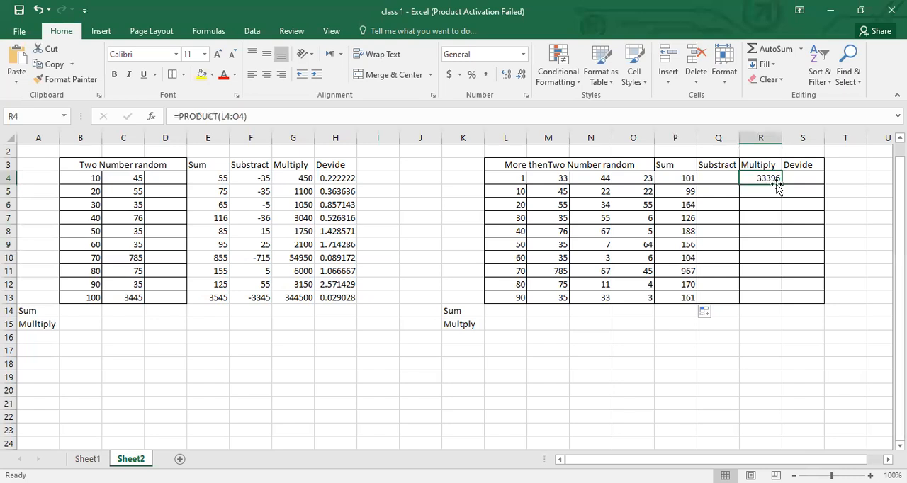
left_click_drag(783, 185, 786, 306)
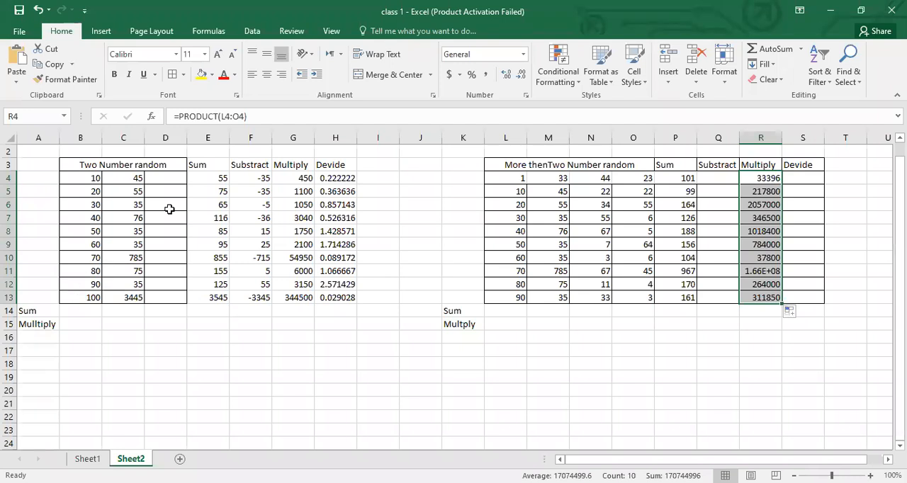
- Enter =SUM(B4:B13) in B14, beside the Sum label below the two-number table
left_click(85, 316)
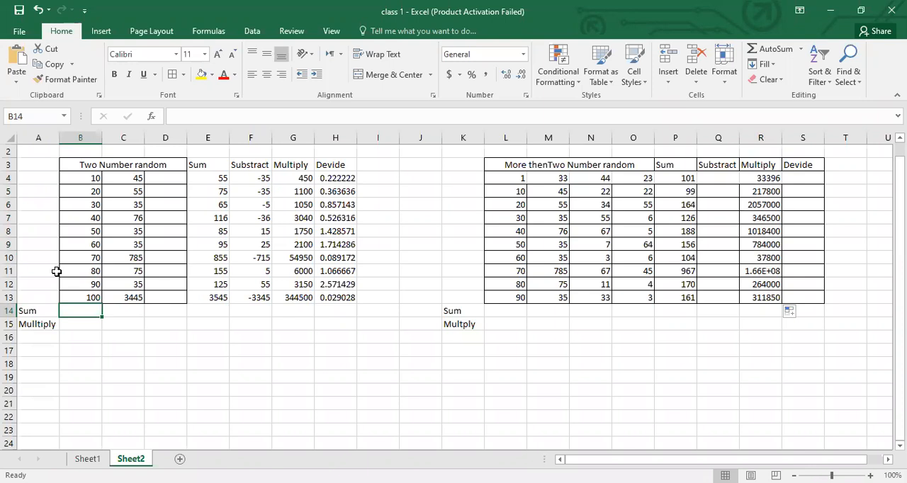
type("=")
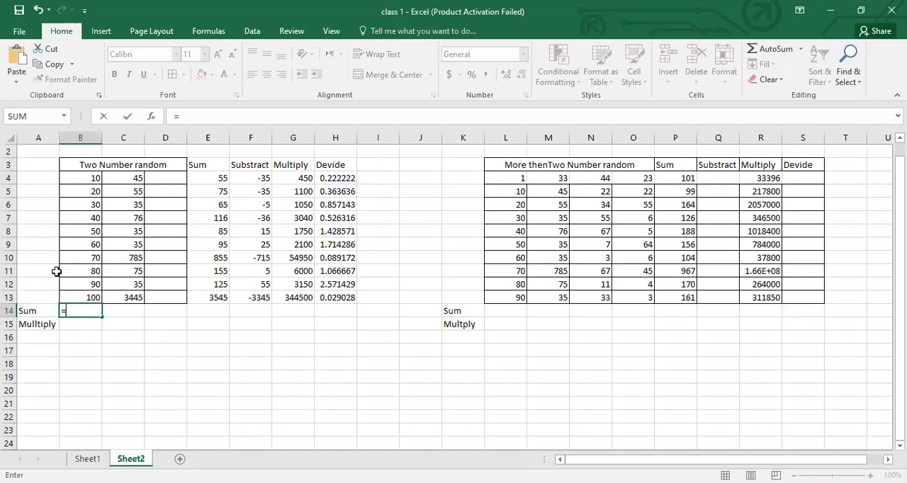
type("sum(")
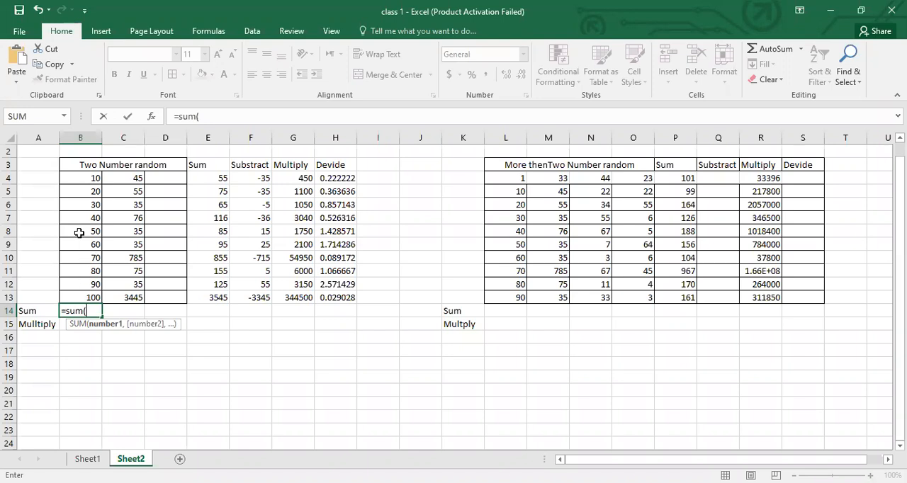
left_click(78, 178)
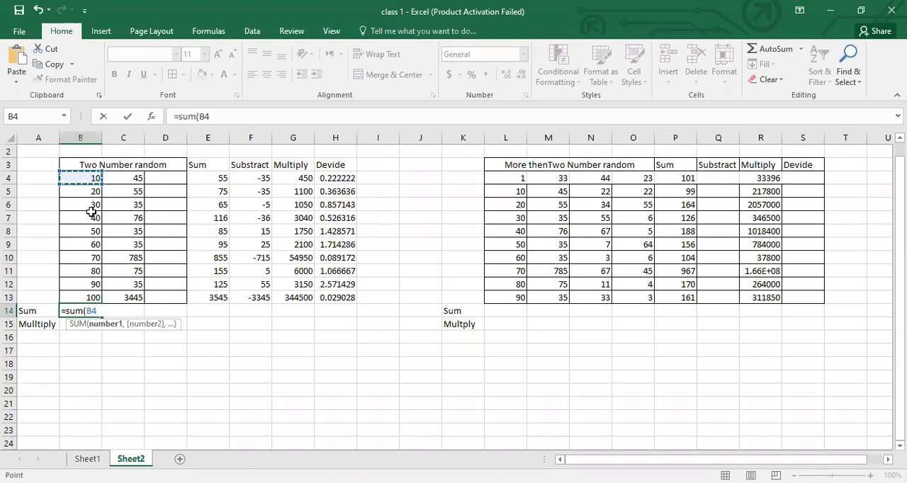
left_click(95, 297, "shift")
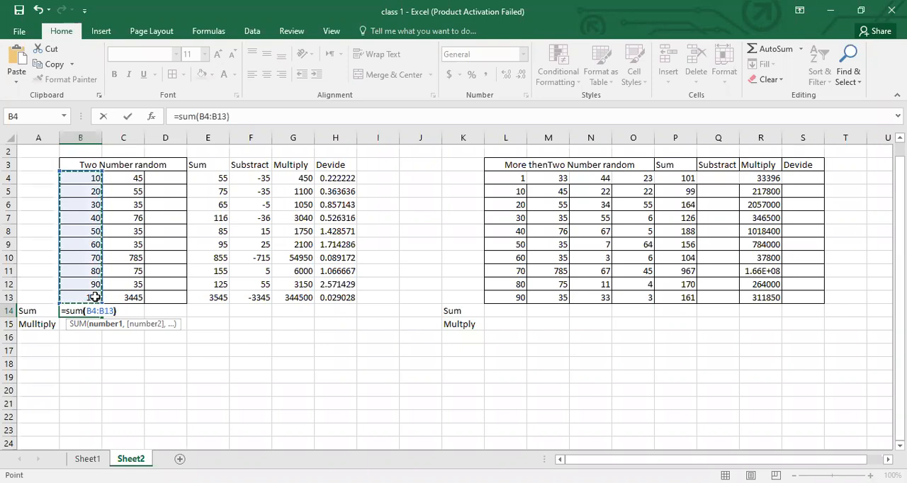
type(")")
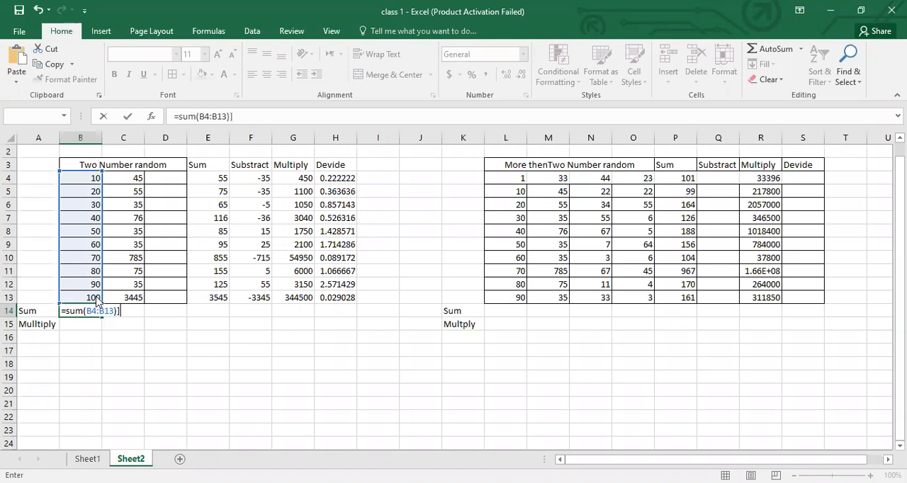
key("Return")
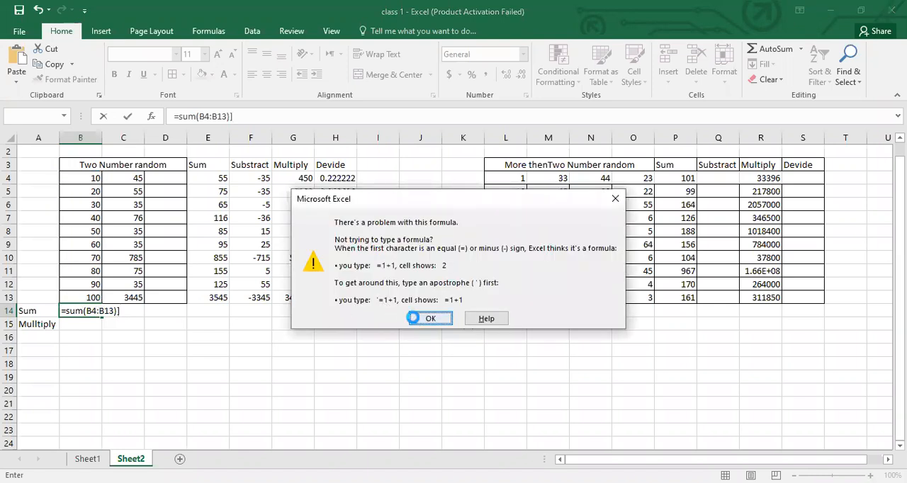
key("Return")
key("BackSpace")
key("Return")
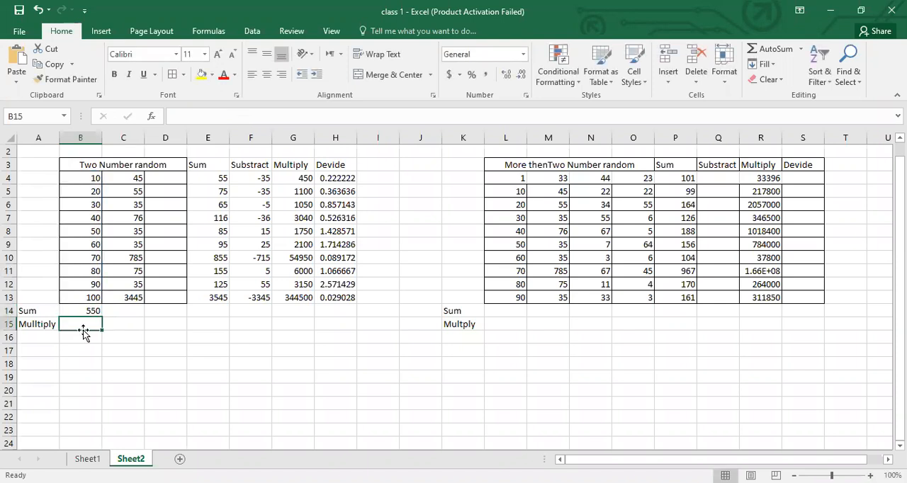
- Enter =PRODUCT(B4:B13) in B15, beside the Mulltiply label below the two-number table
type("=")
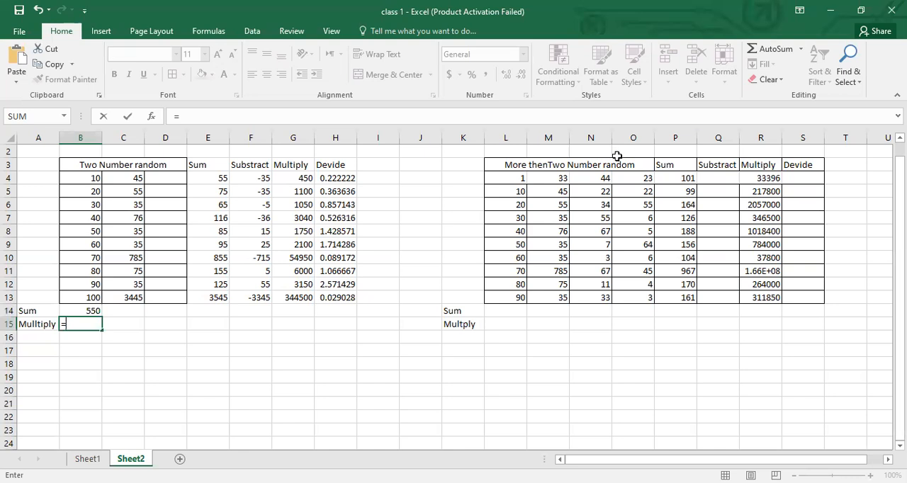
type("p")
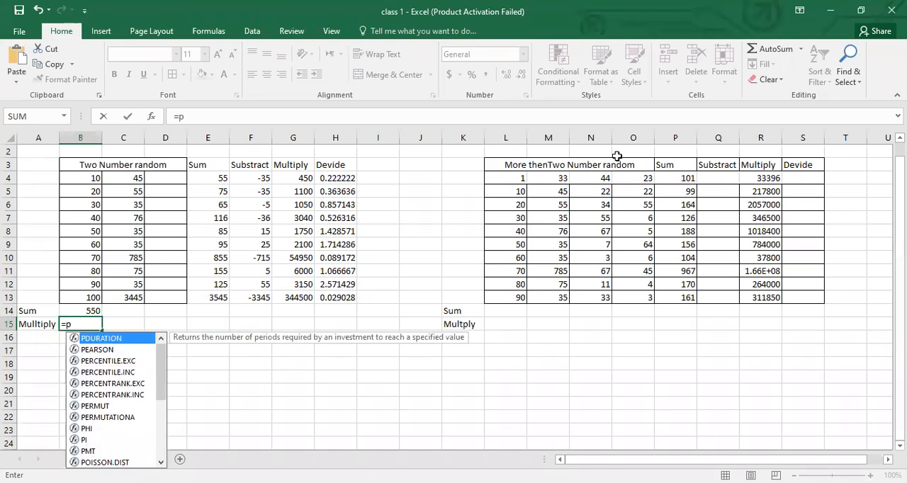
type("roduct")
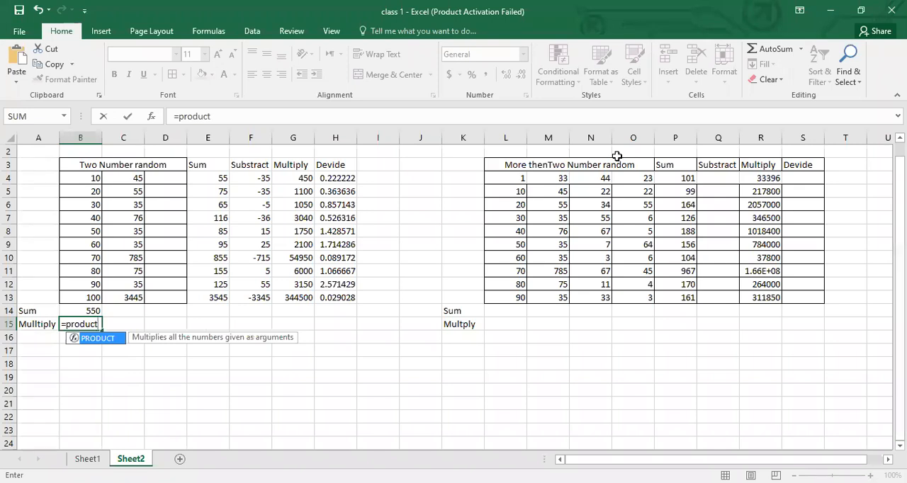
type("(")
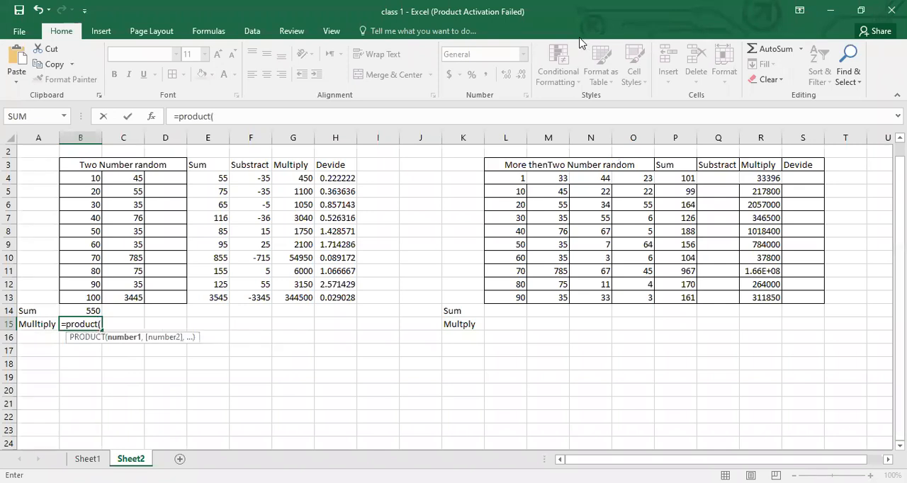
left_click(83, 178)
left_click(87, 292, "shift")
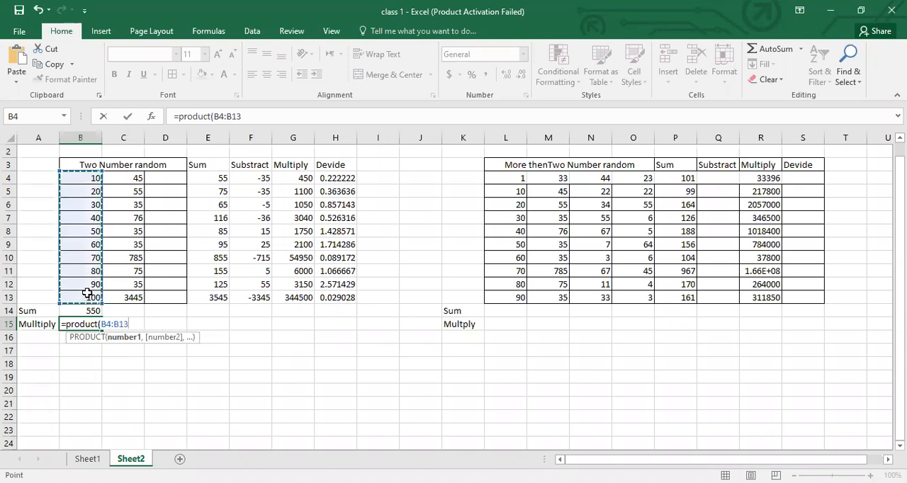
key("Return")
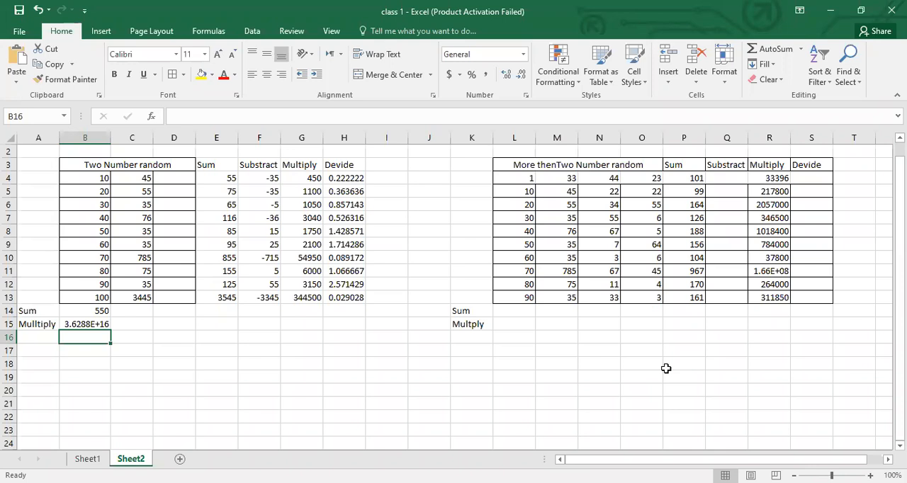
- Add a new worksheet and enter the headings math in C3 and physics in D3
left_click(180, 461)
left_click(82, 175)
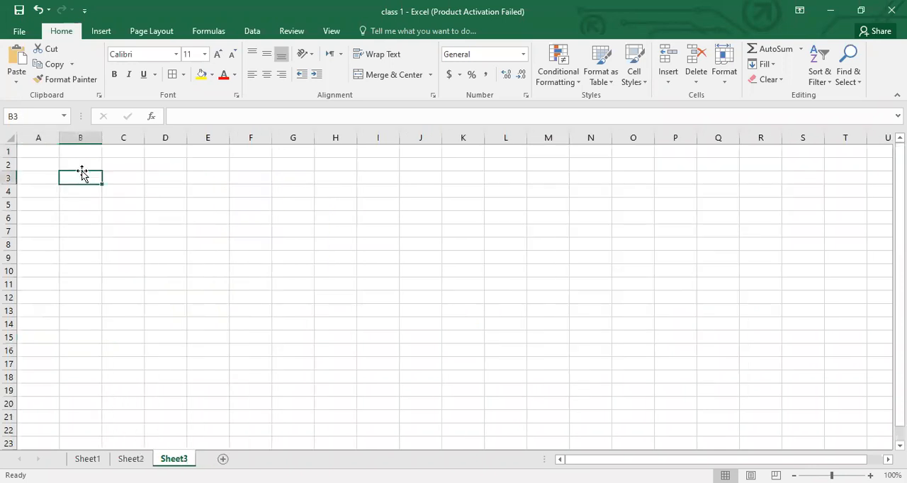
left_click(135, 175)
type("math")
key("Return")
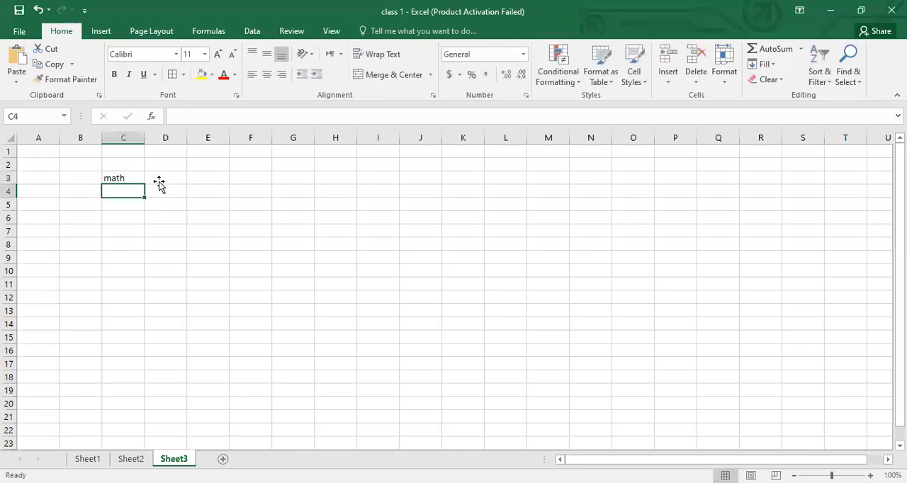
left_click(160, 181)
type("physics")
key("Return")
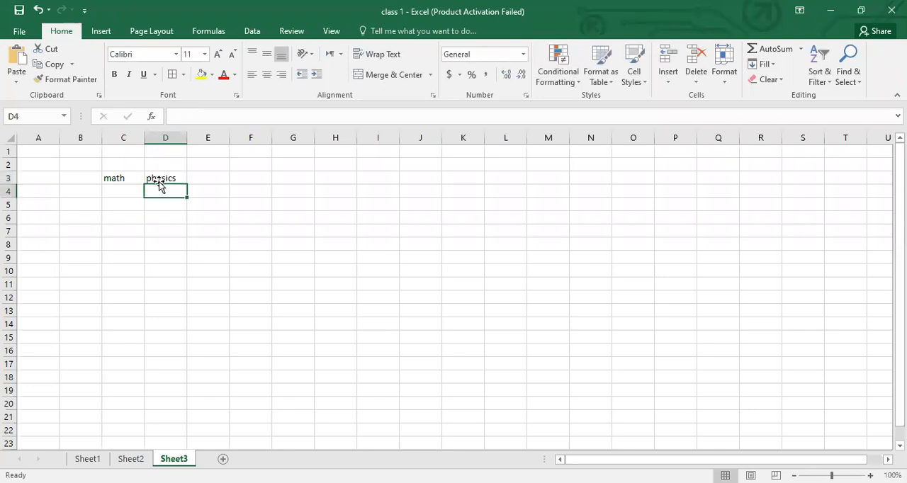
- Enter 100 in C4, directly under the math heading
left_click(74, 193)
left_click(112, 193)
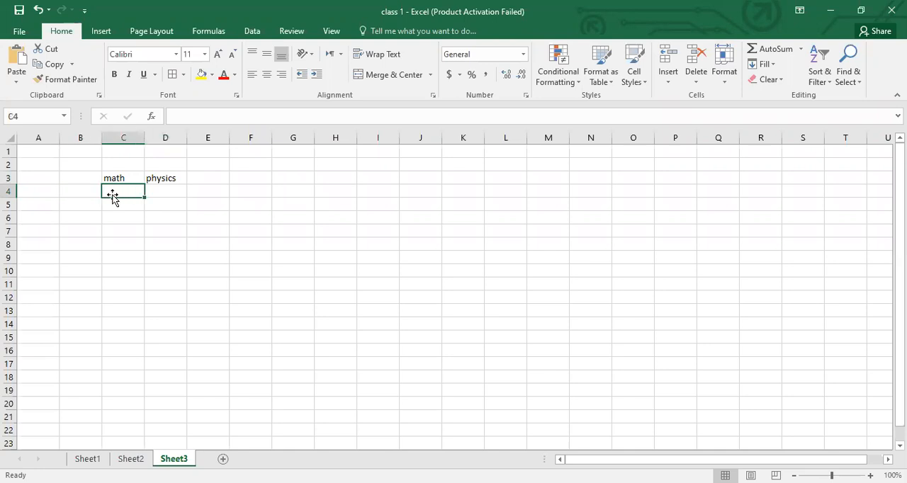
type("100")
key("Return")
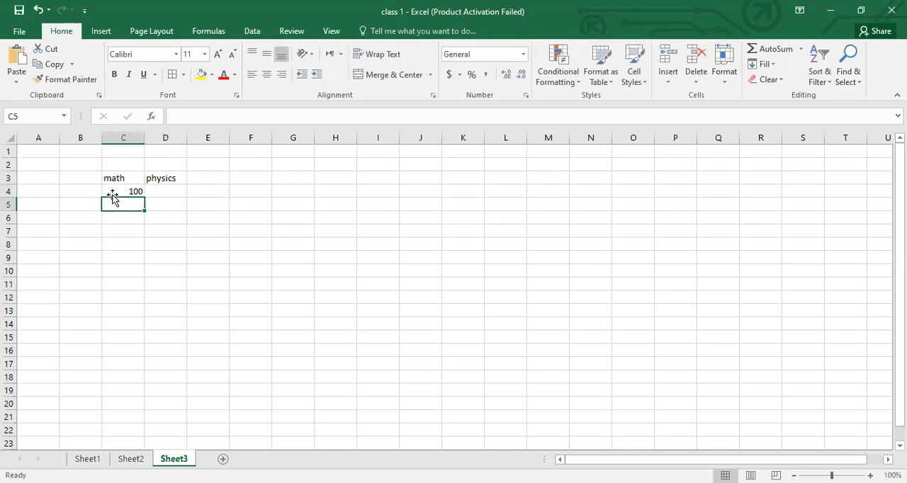
- Enter the two students' first names as row labels in B4 and B5
left_click(67, 193)
type("ali")
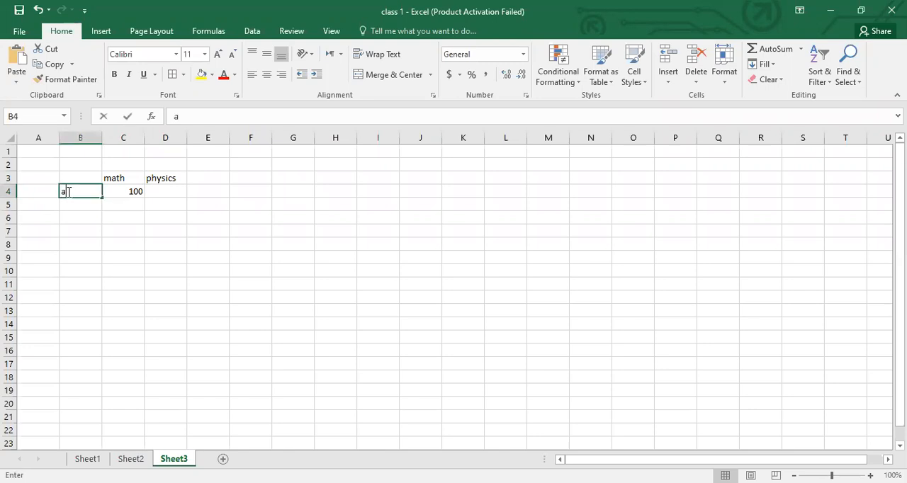
key("Return")
type("kamr")
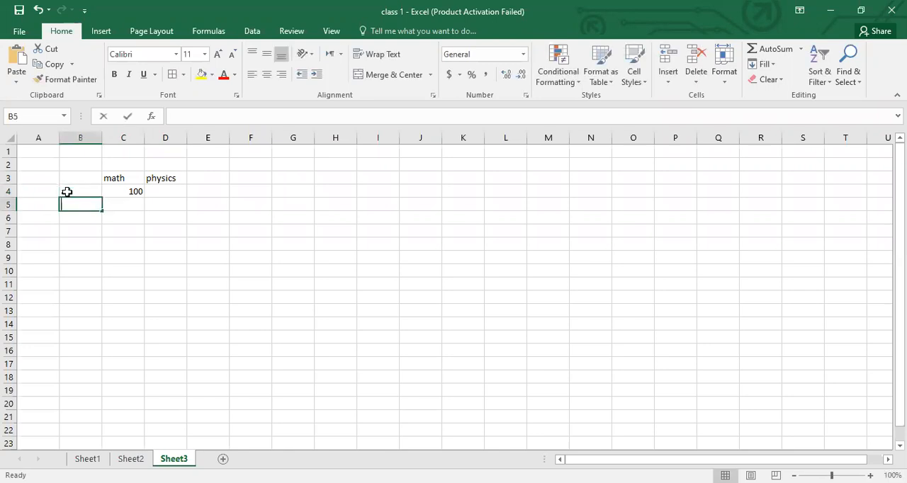
type("an")
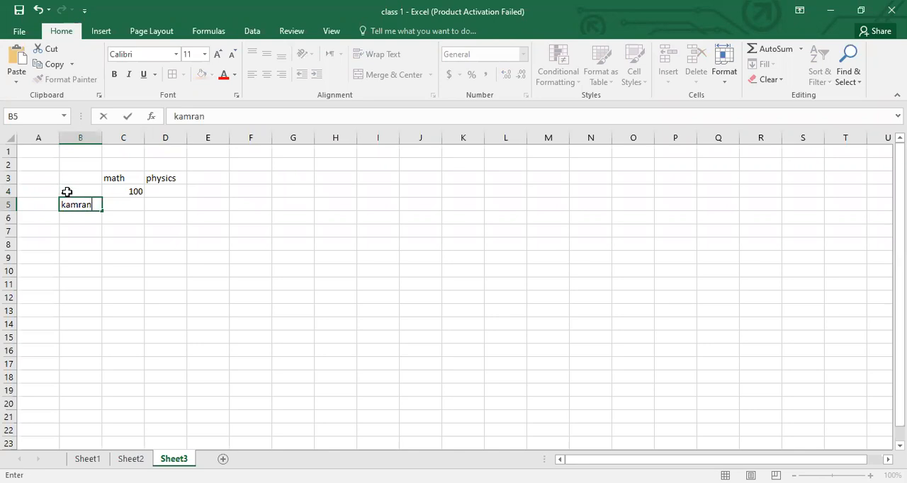
key("Return")
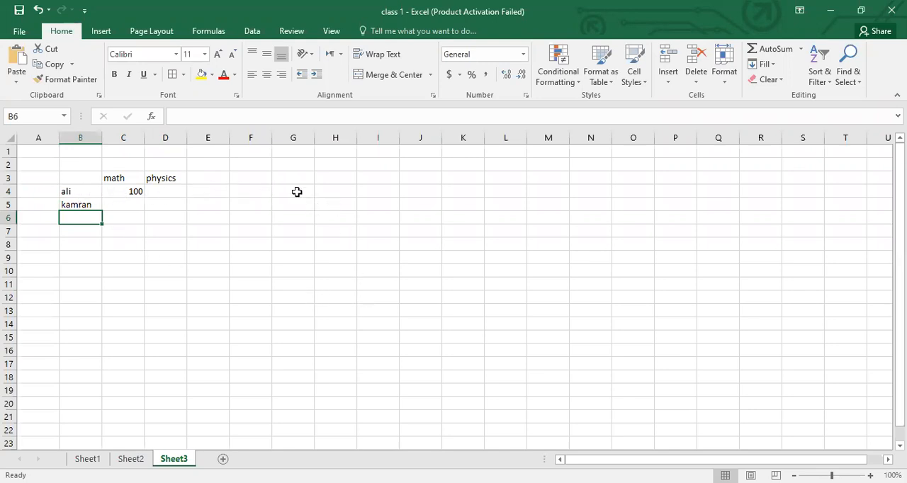
- Enter the heading total in I4, apart from the subject table
left_click(374, 192)
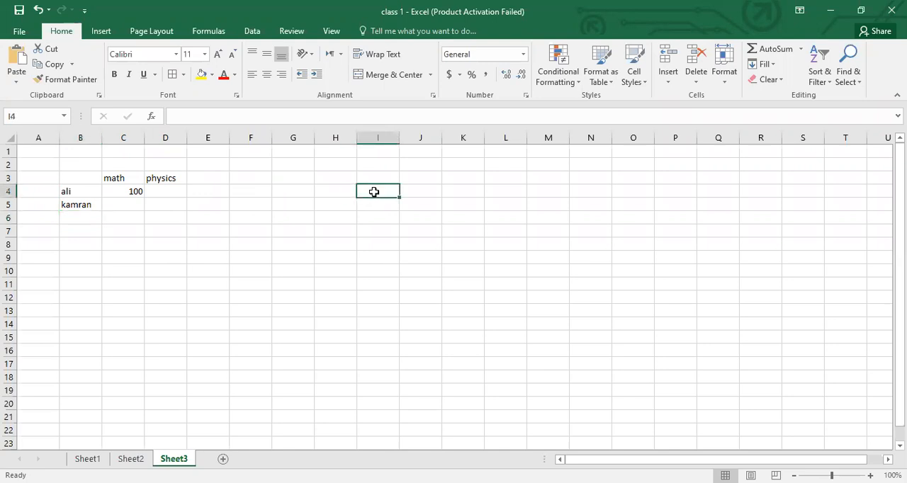
type("totol")
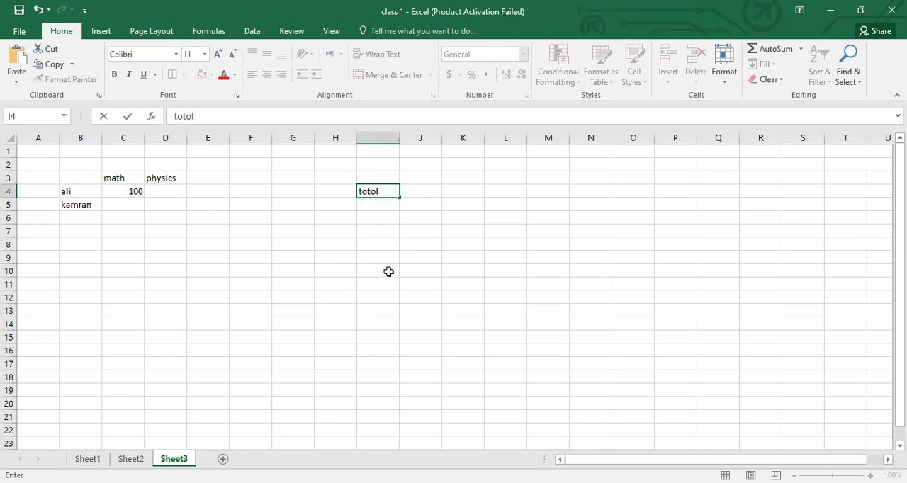
key("BackSpace")
key("BackSpace")
type("al")
key("Return")
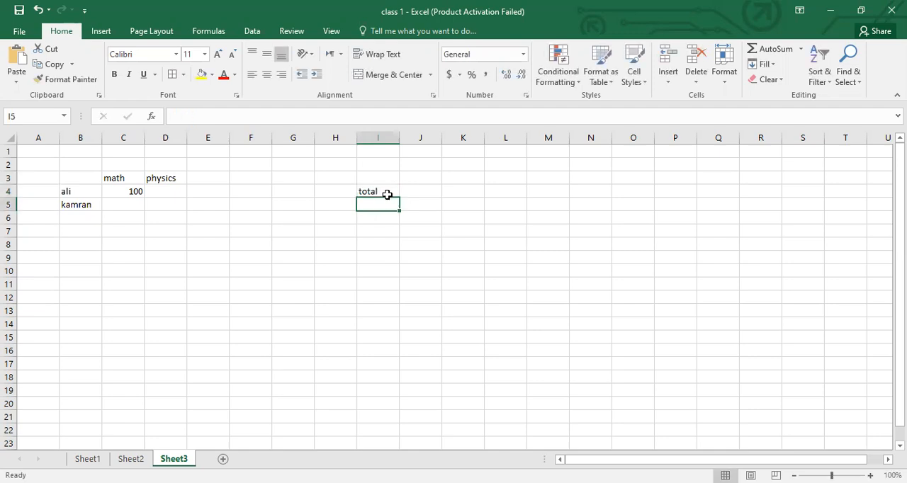
- Enter the headings obt in J4 and per in K4, beside the total heading
left_click(415, 192)
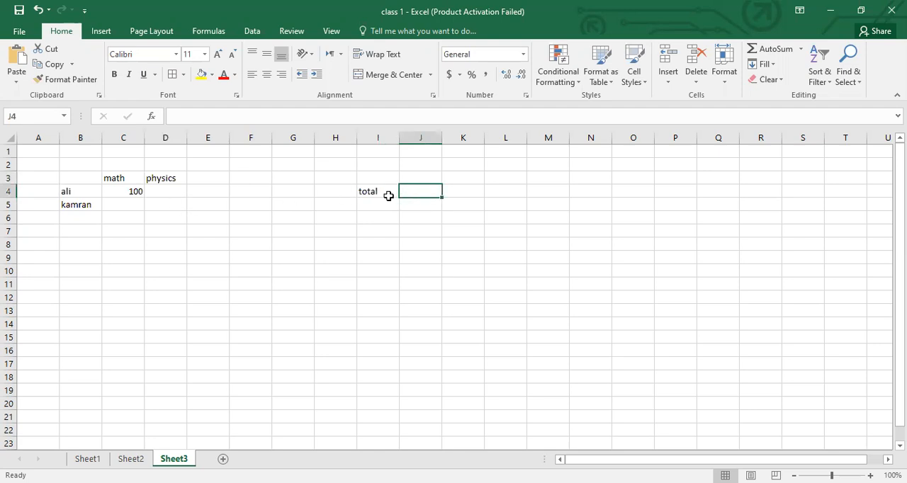
left_click(462, 192)
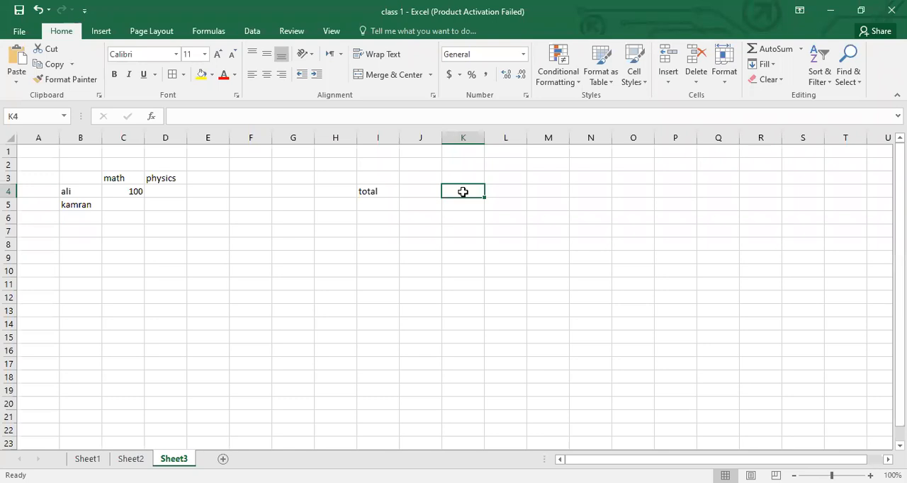
left_click(413, 192)
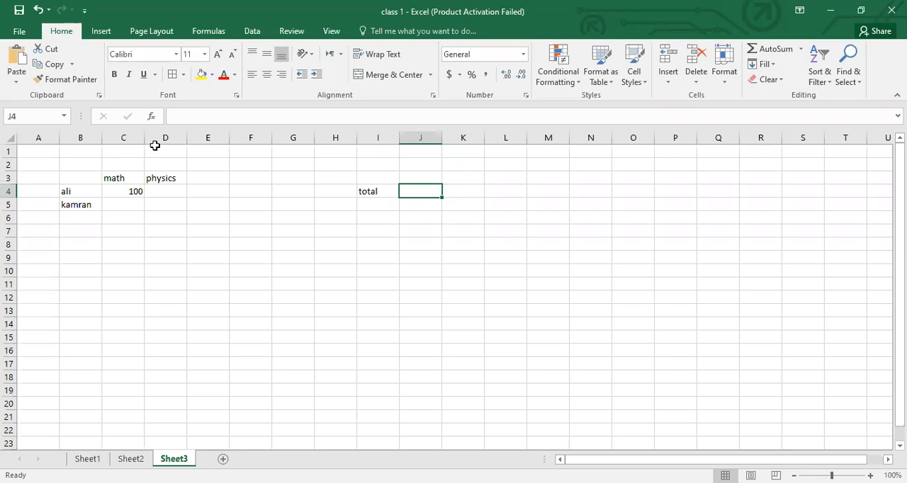
left_click(368, 191)
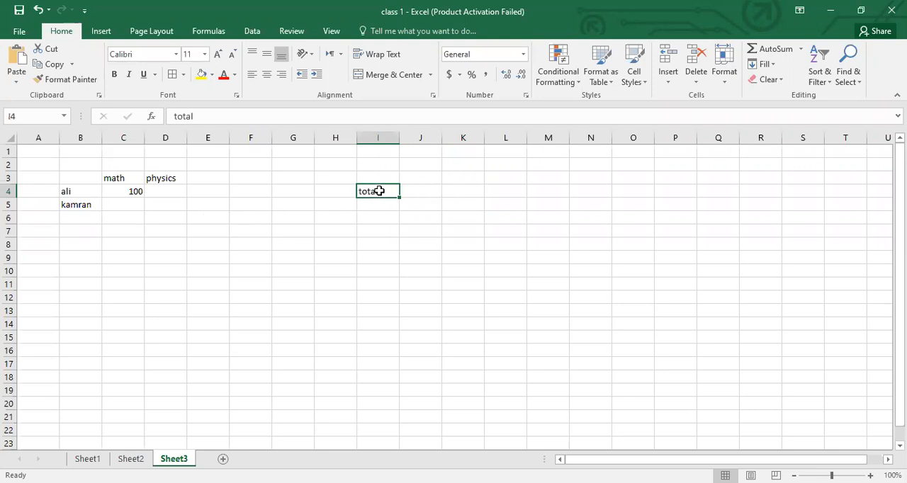
left_click(412, 188)
type("obt")
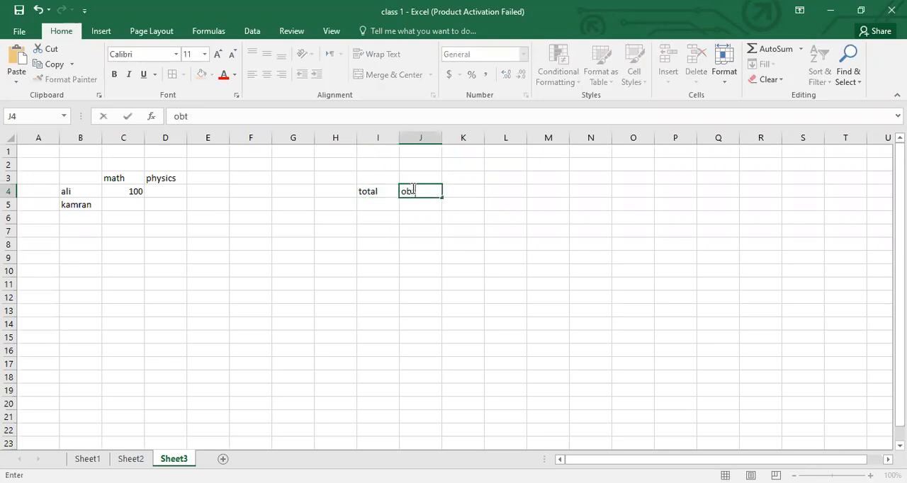
key("Return")
left_click(462, 192)
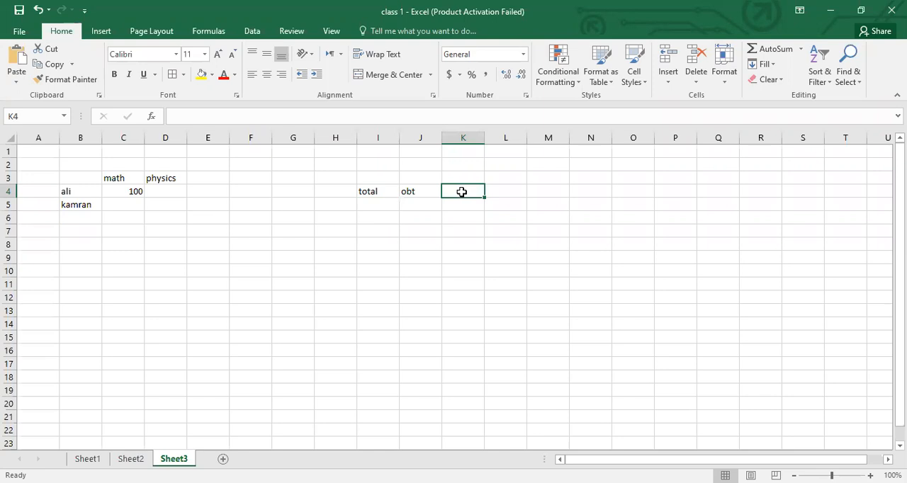
type("per")
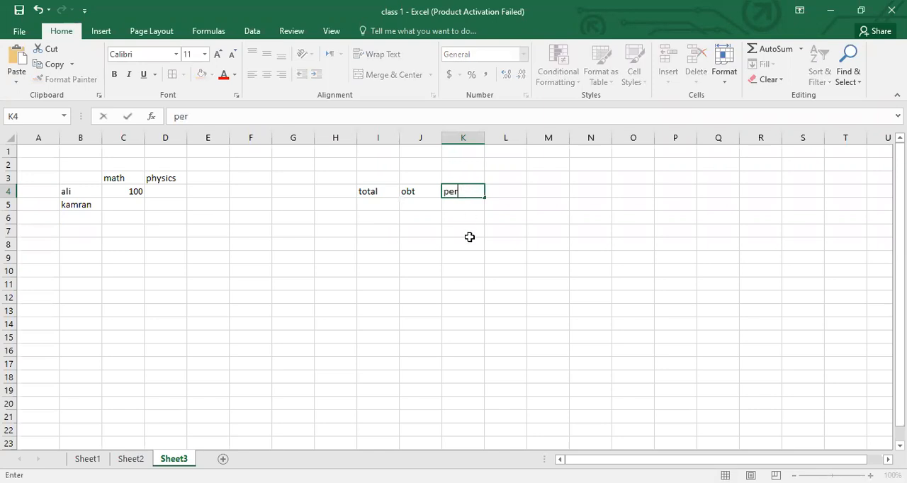
left_click(469, 238)
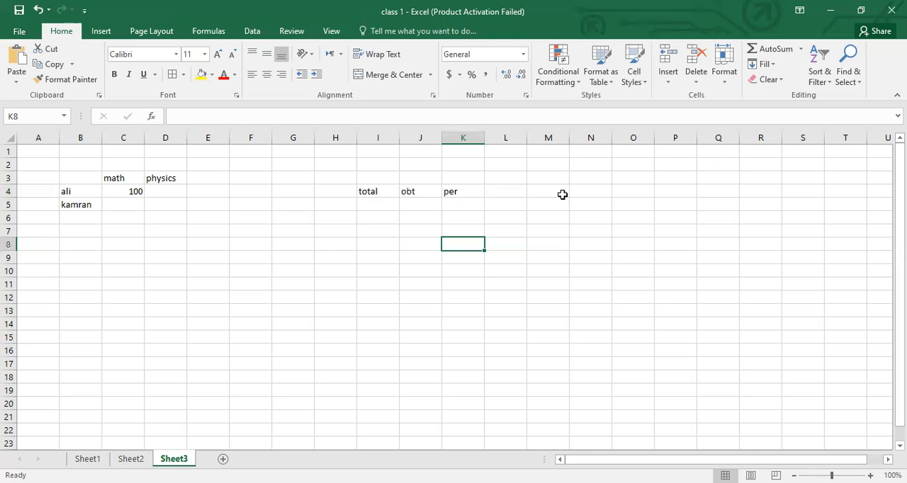
key("Left")
key("Left")
key("Up")
key("Up")
key("Up")
key("Up")
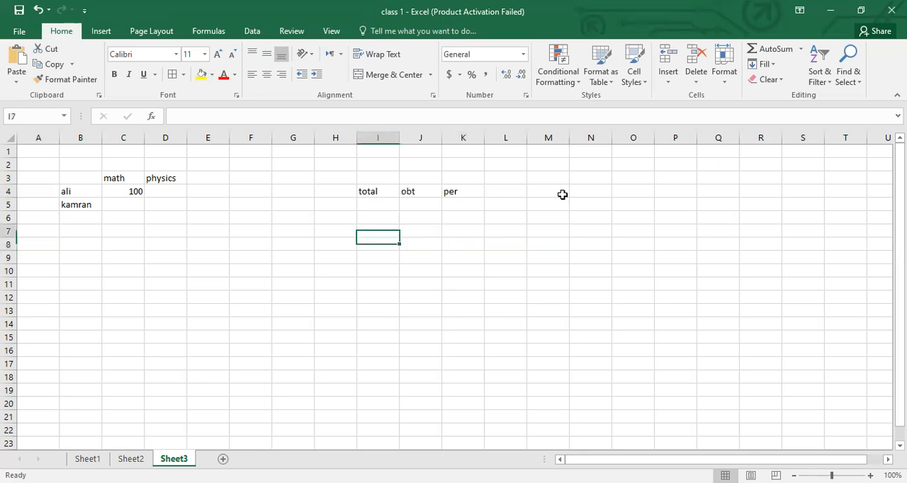
key("Right")
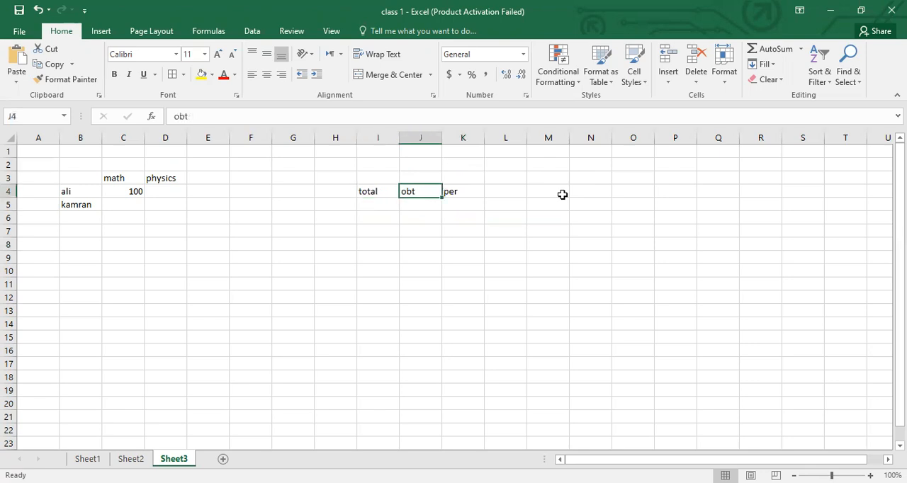